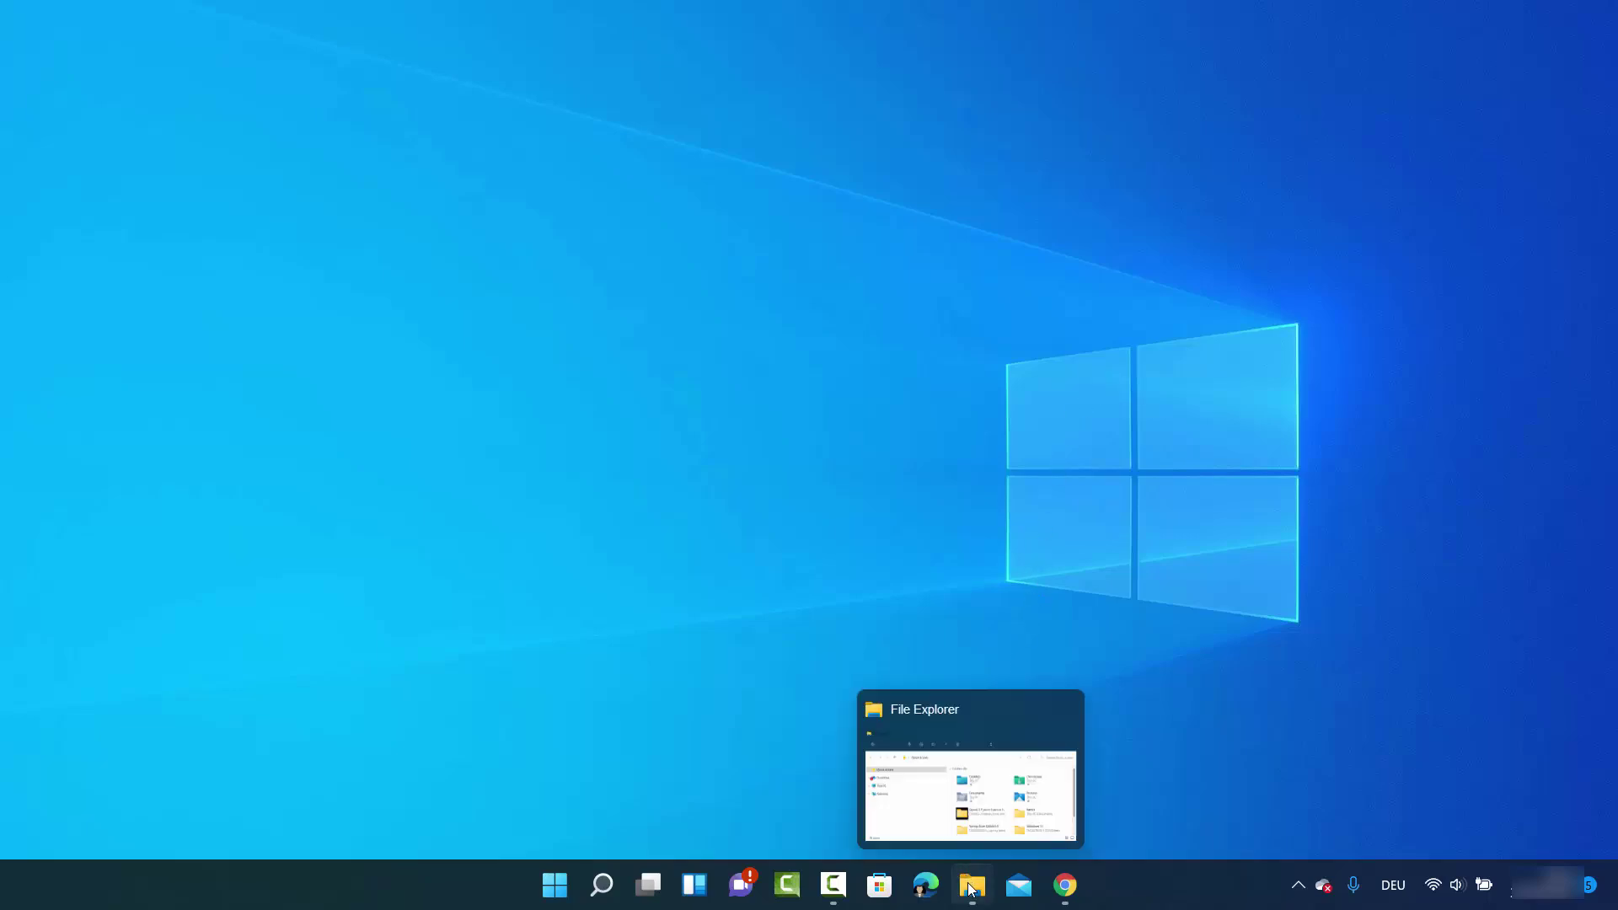
- Open File Explorer from the taskbar so it shows Quick access
{"action": "left_click", "coordinate": [970, 886]}
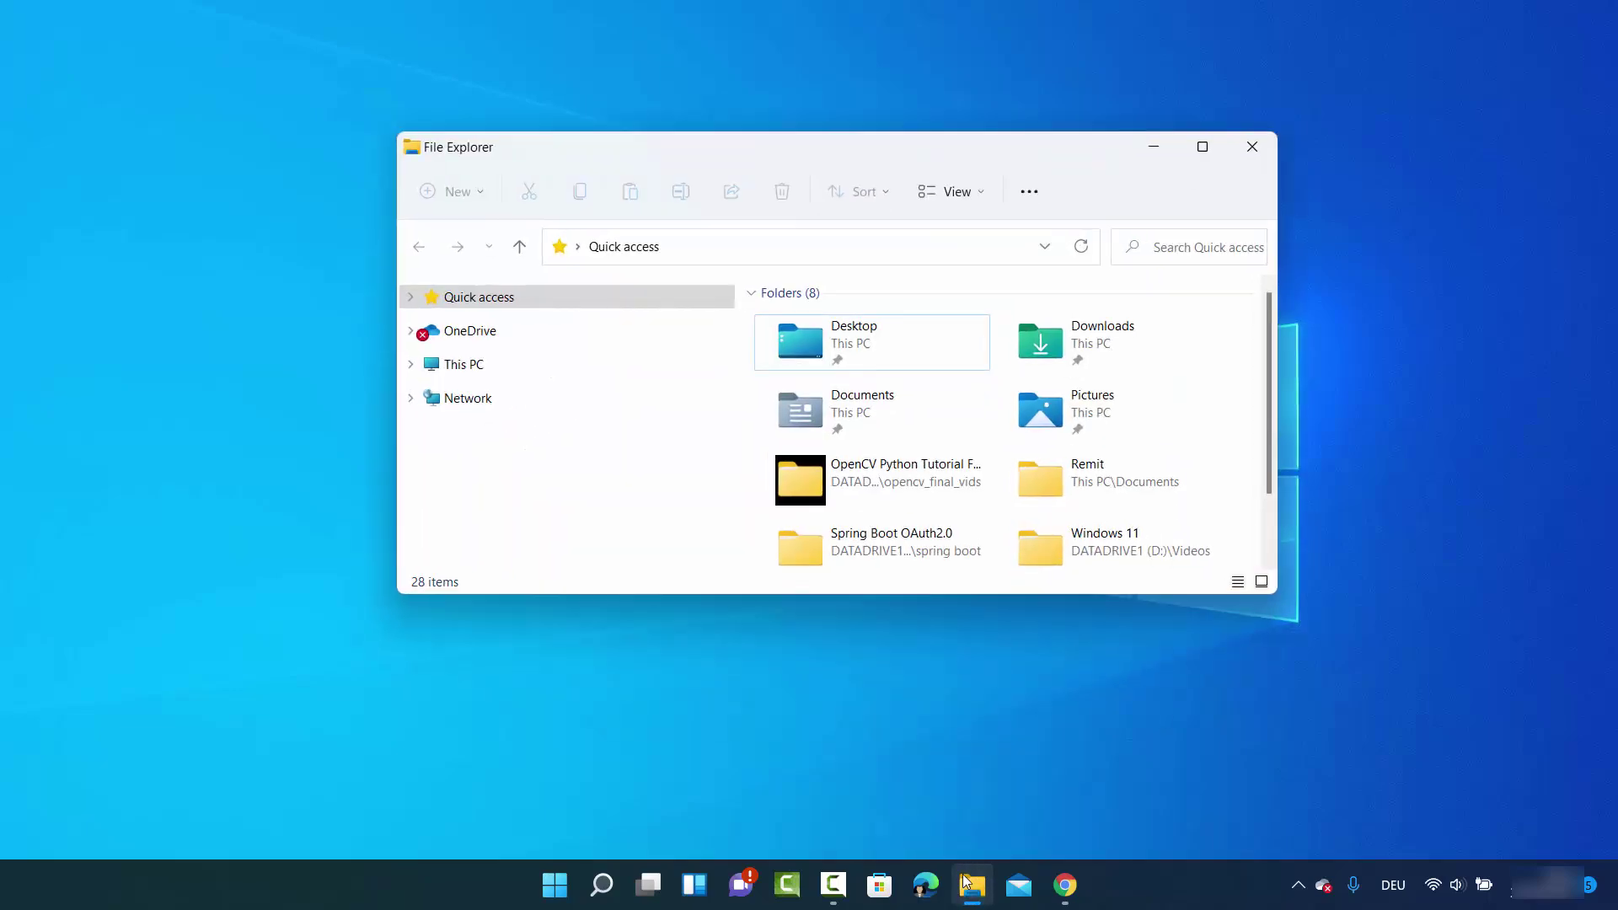
- Select the OneDrive folder in the navigation pane and launch OneDrive Settings from its context menu
{"action": "right_click", "coordinate": [474, 341]}
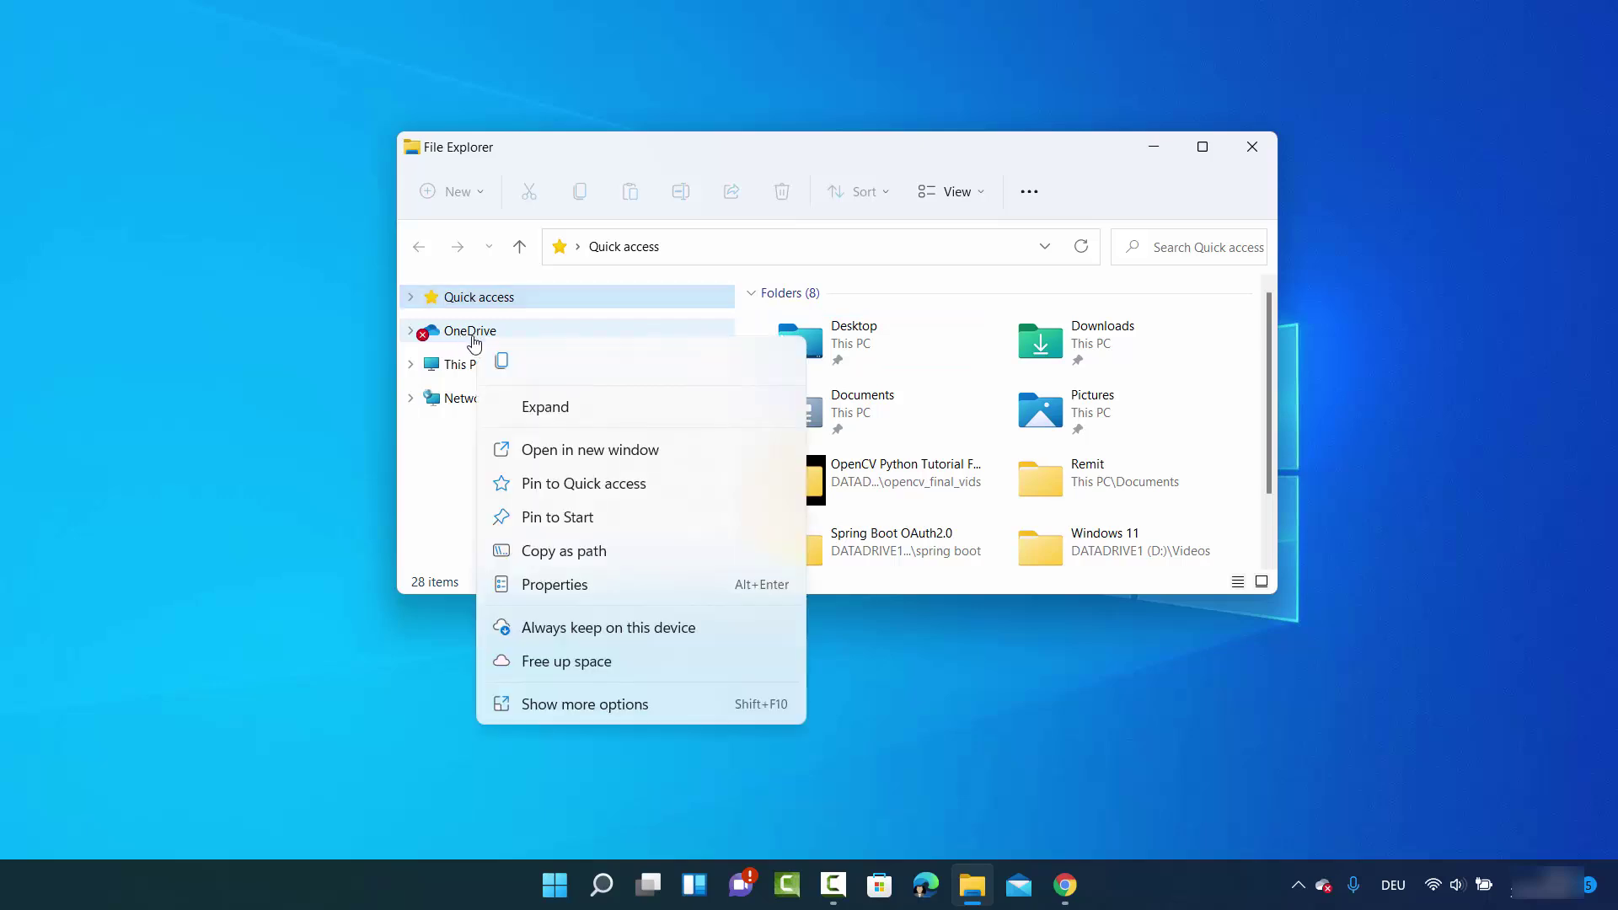
{"action": "left_click", "coordinate": [471, 337]}
{"action": "right_click", "coordinate": [472, 340]}
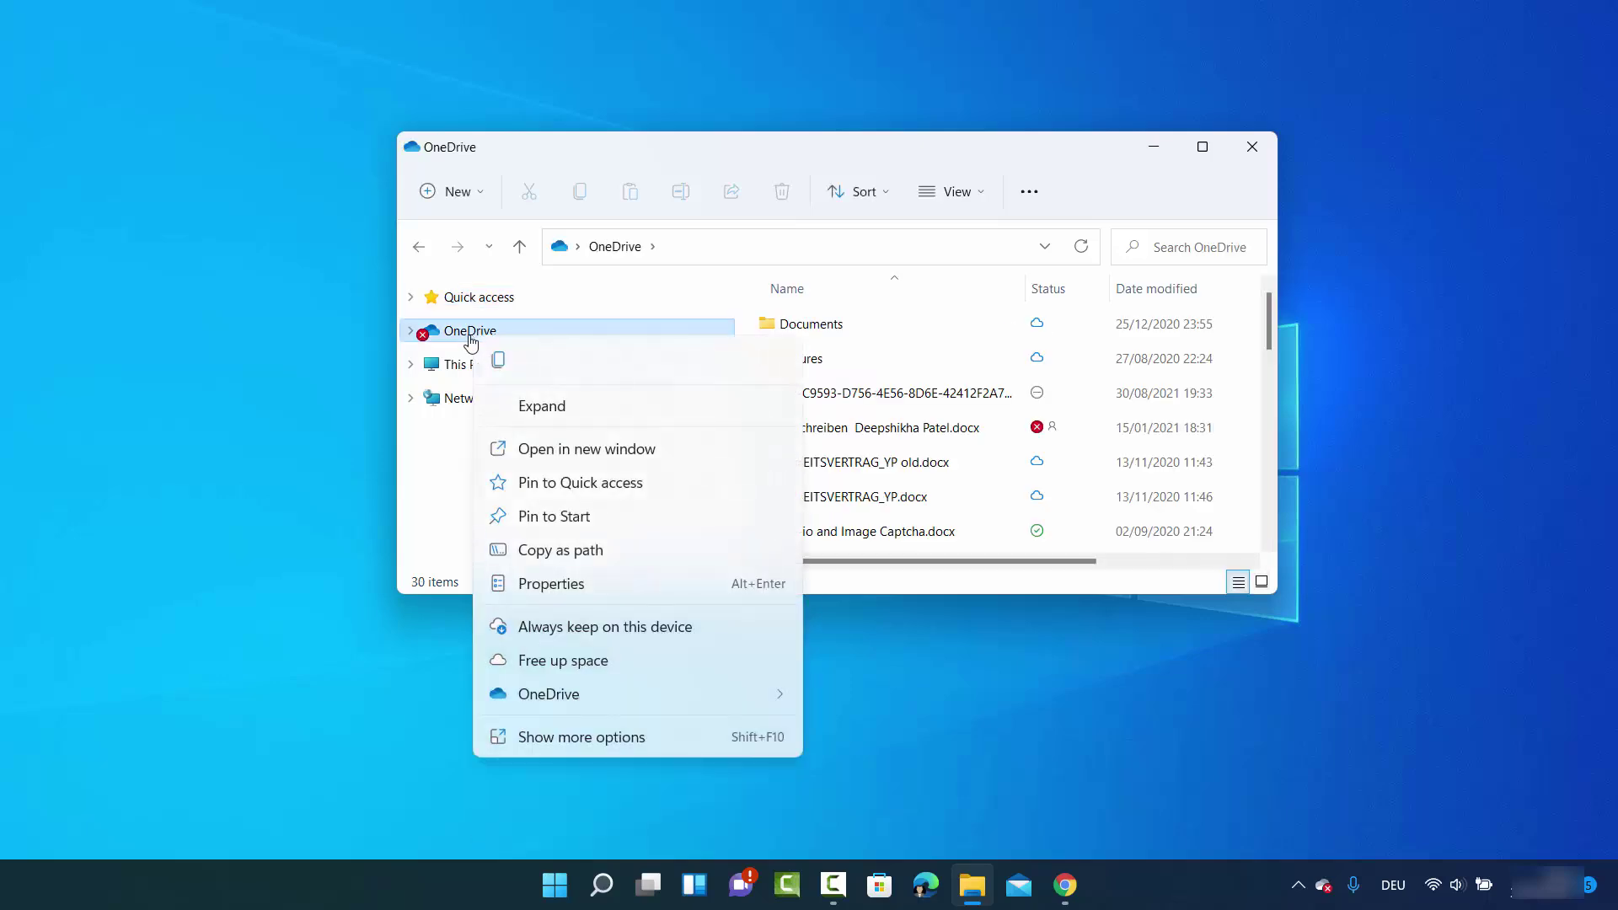
{"action": "mouse_move", "coordinate": [532, 701]}
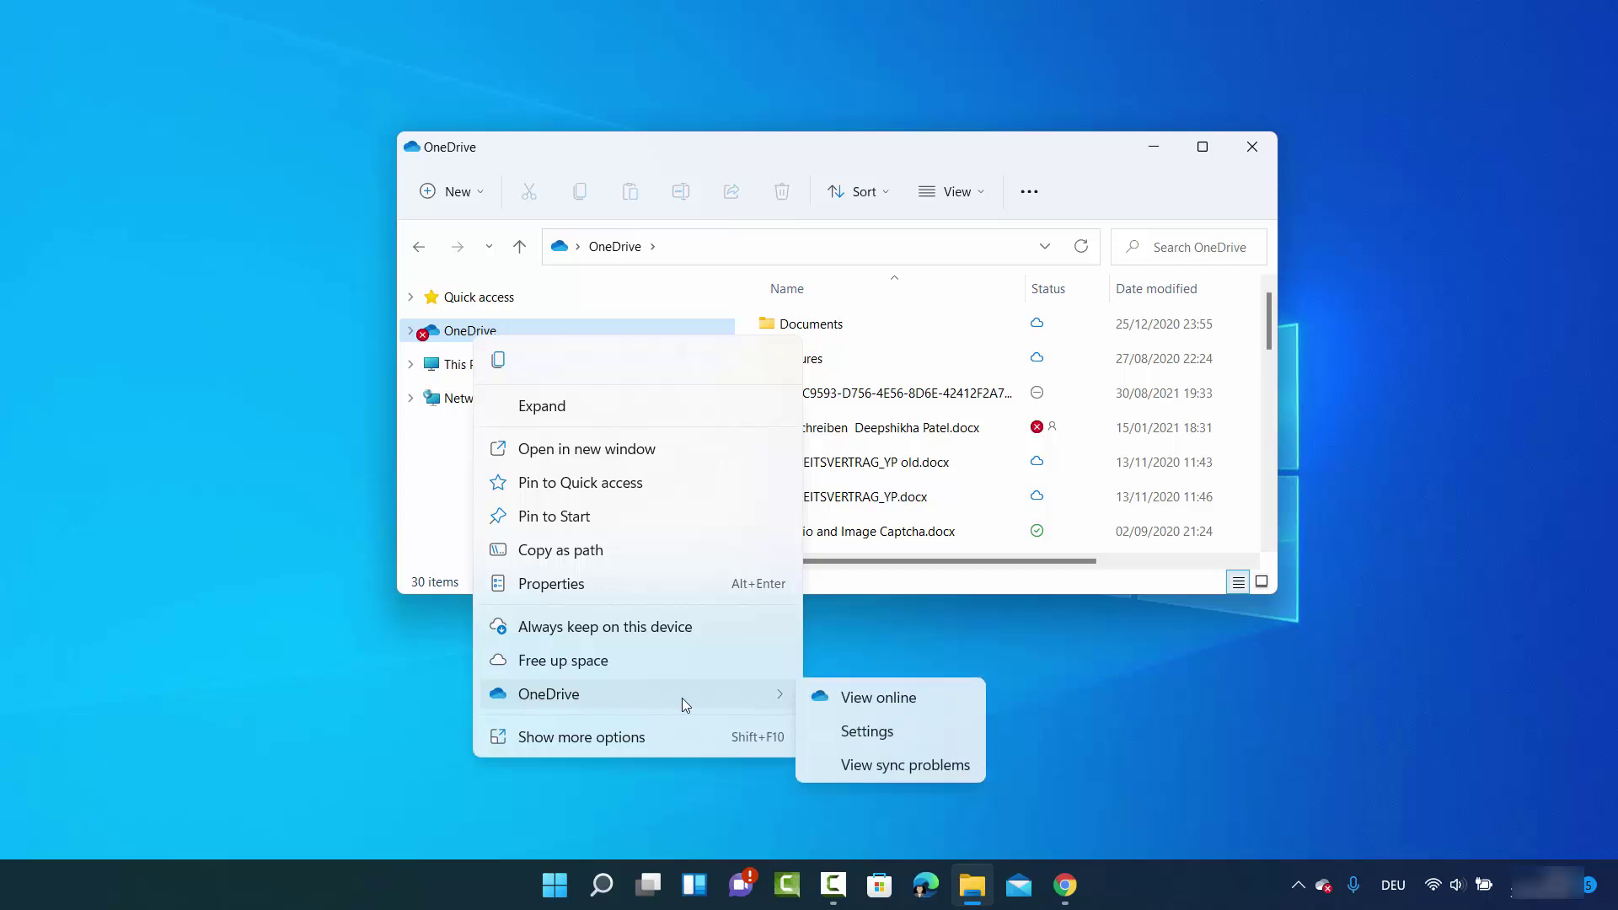
{"action": "left_click", "coordinate": [851, 735]}
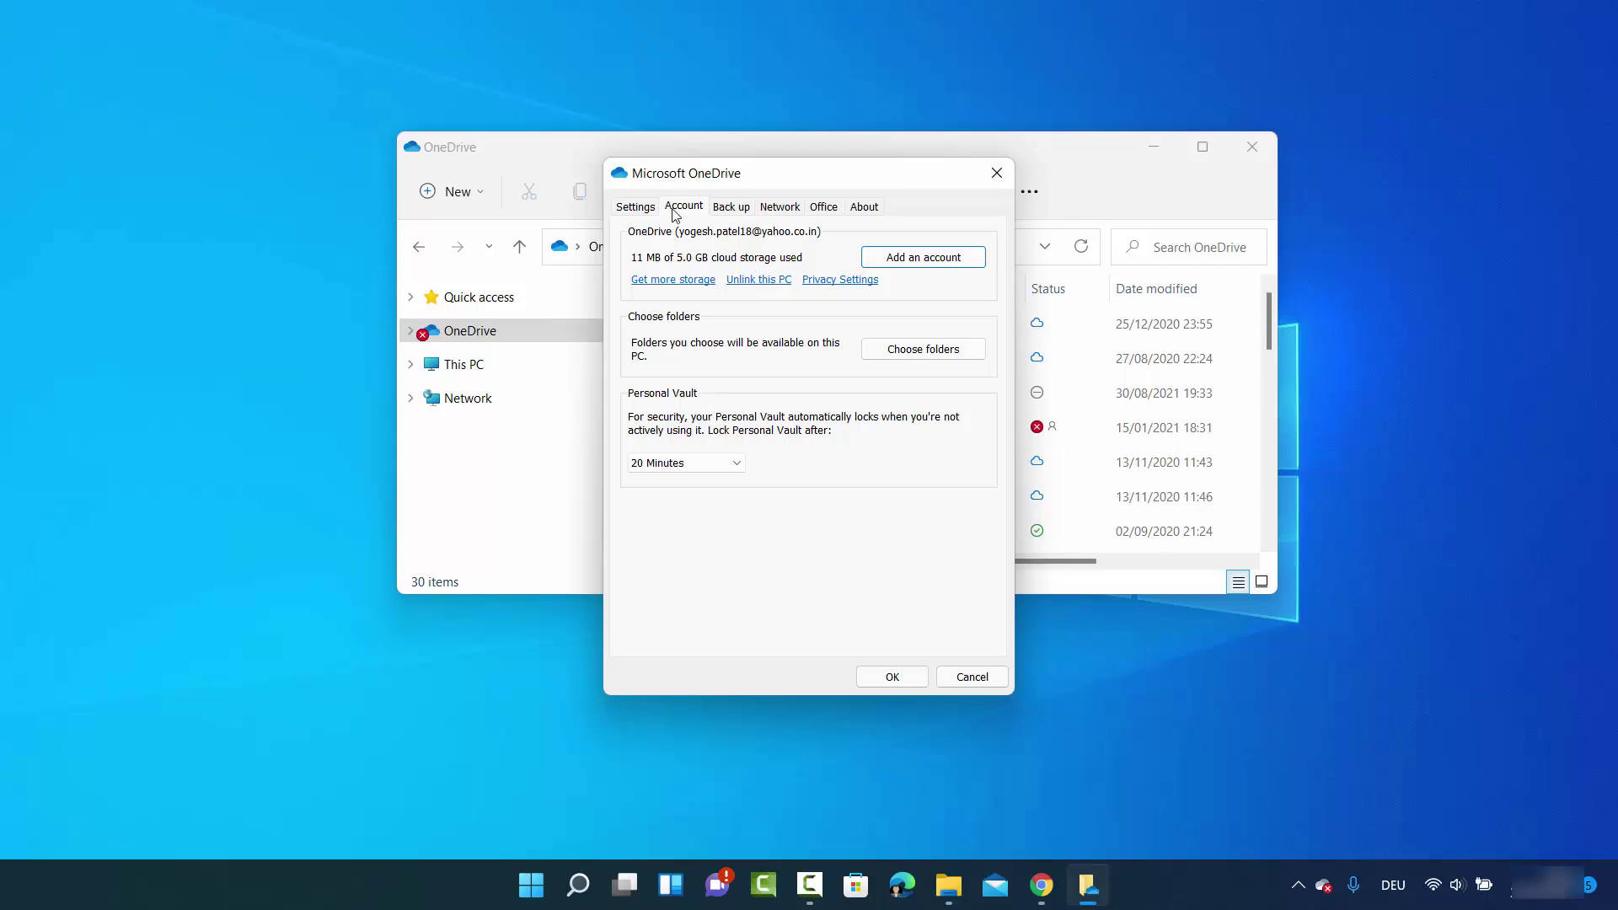
{"action": "left_click", "coordinate": [636, 209]}
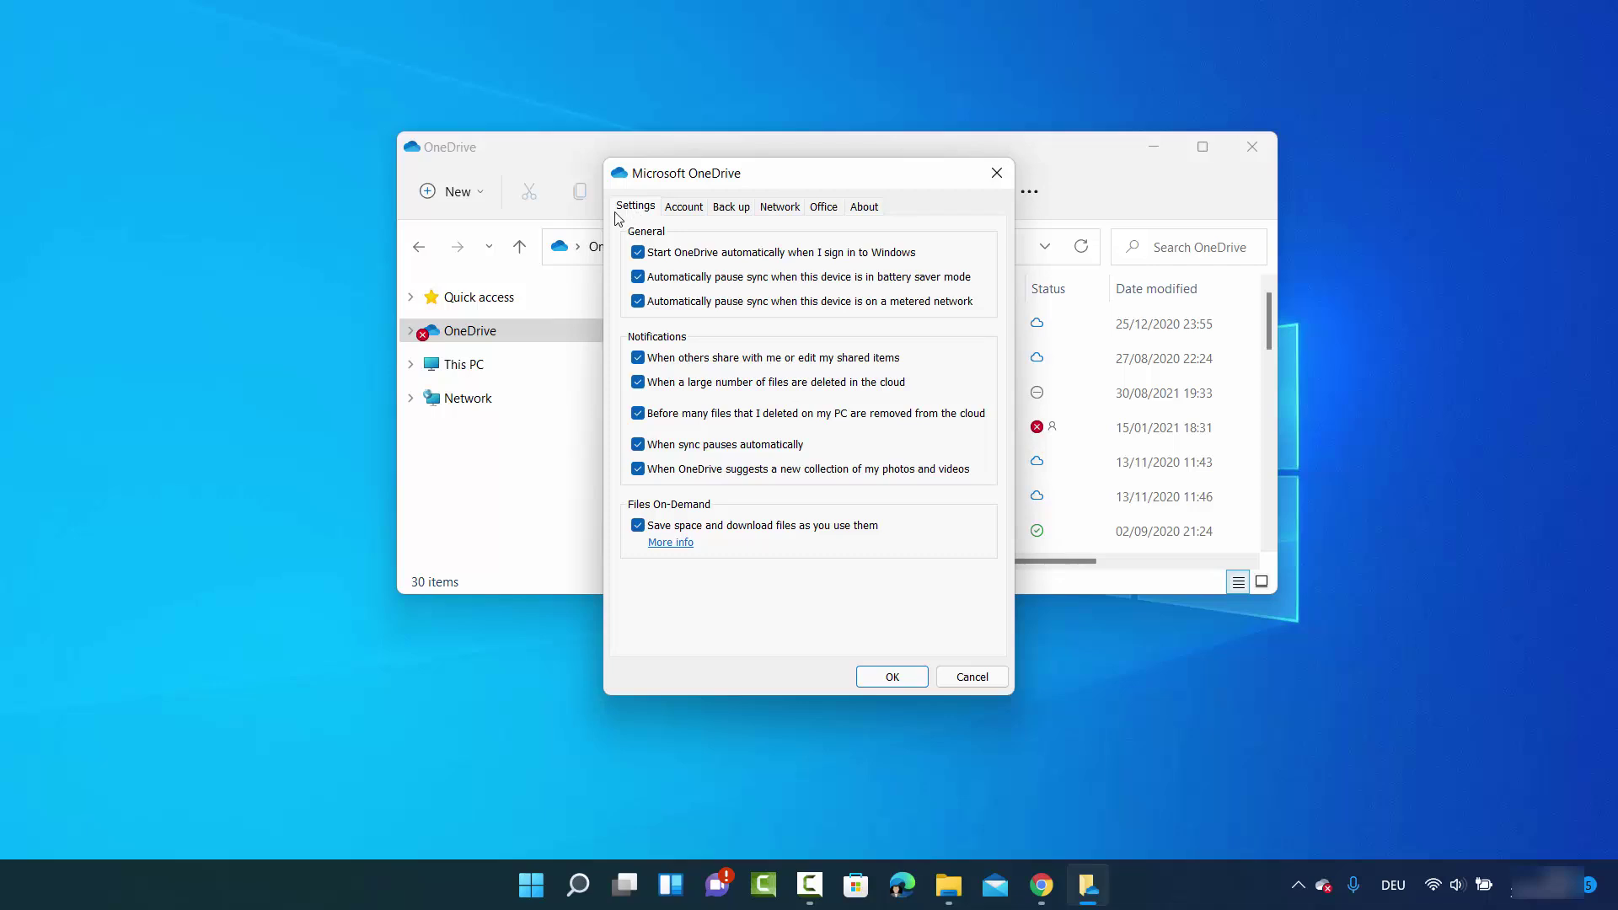
{"action": "left_click", "coordinate": [686, 209]}
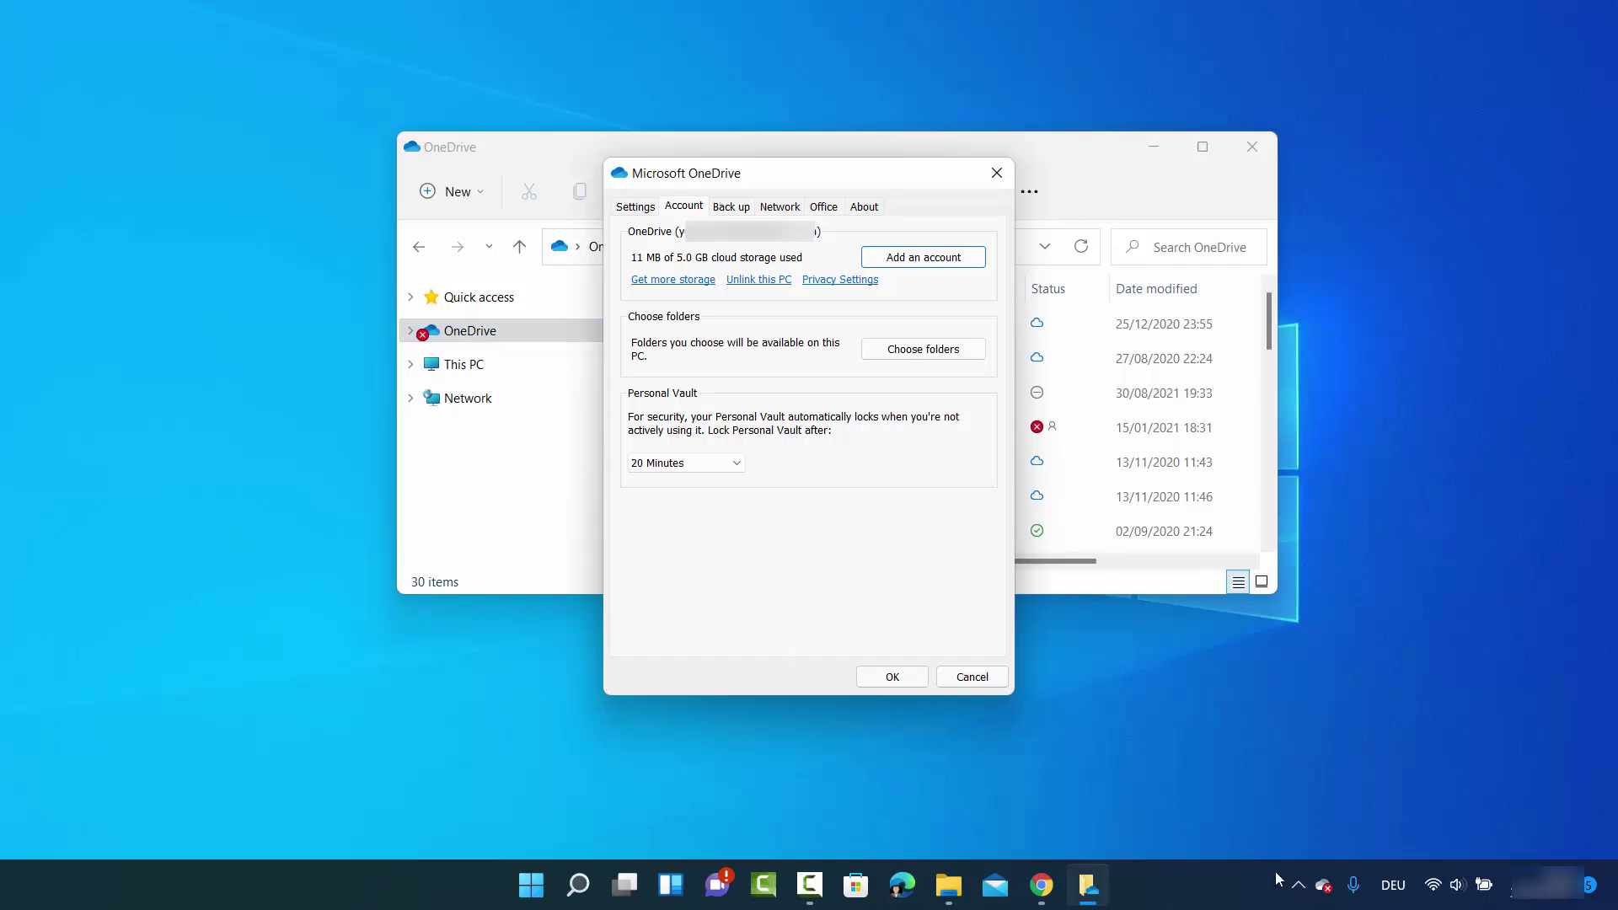
{"action": "left_click", "coordinate": [1324, 885]}
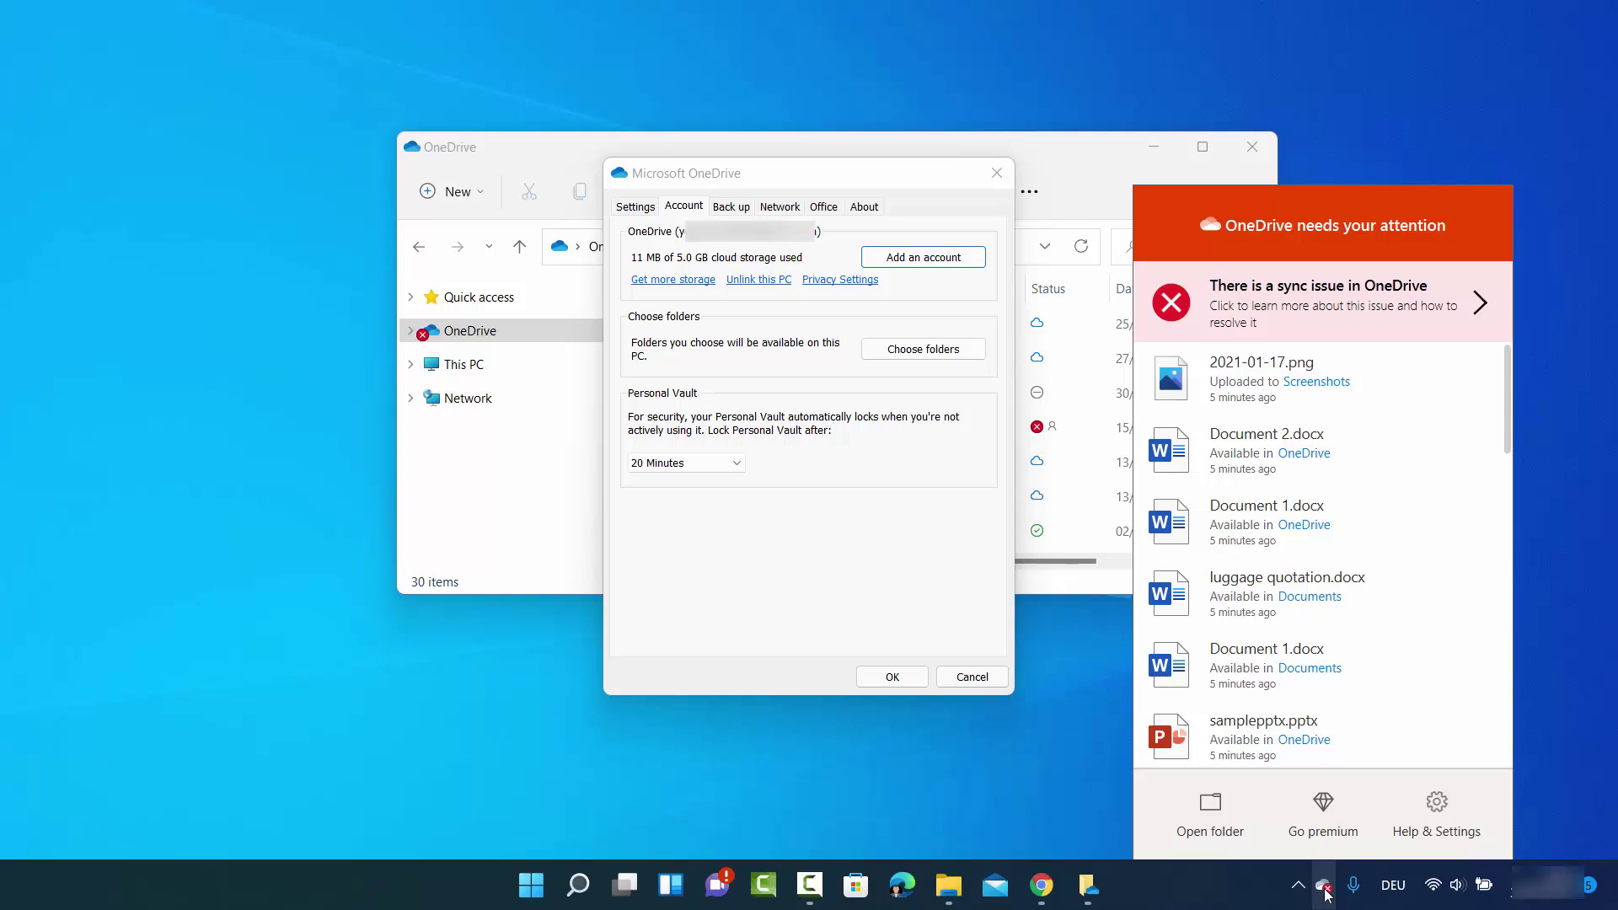
{"action": "left_click", "coordinate": [1437, 819]}
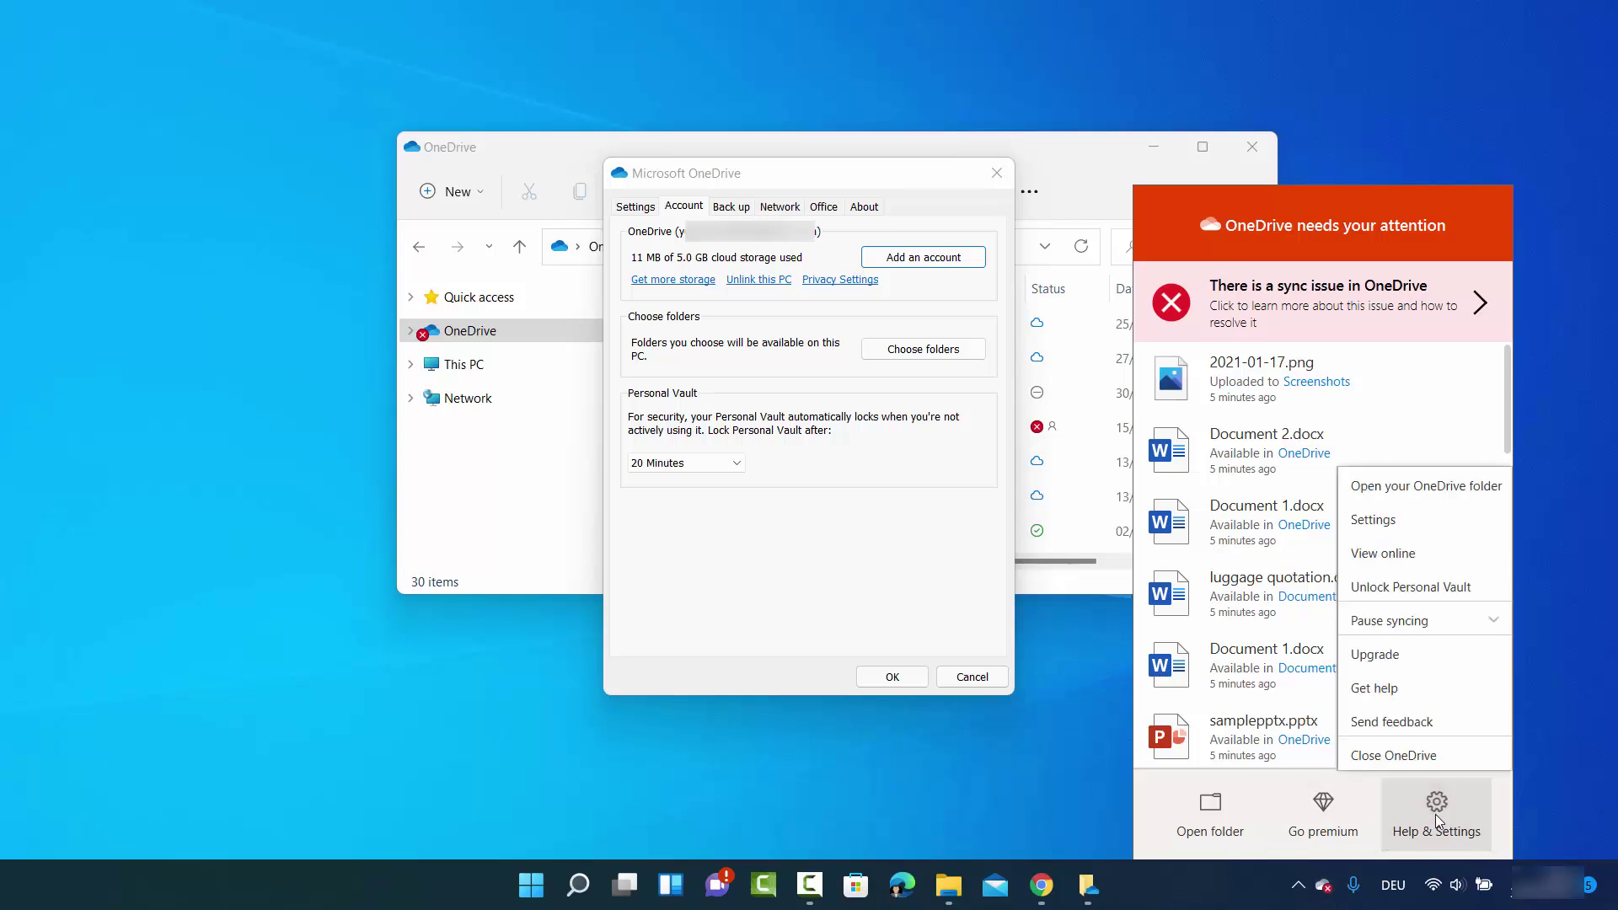
{"action": "left_click", "coordinate": [1369, 524]}
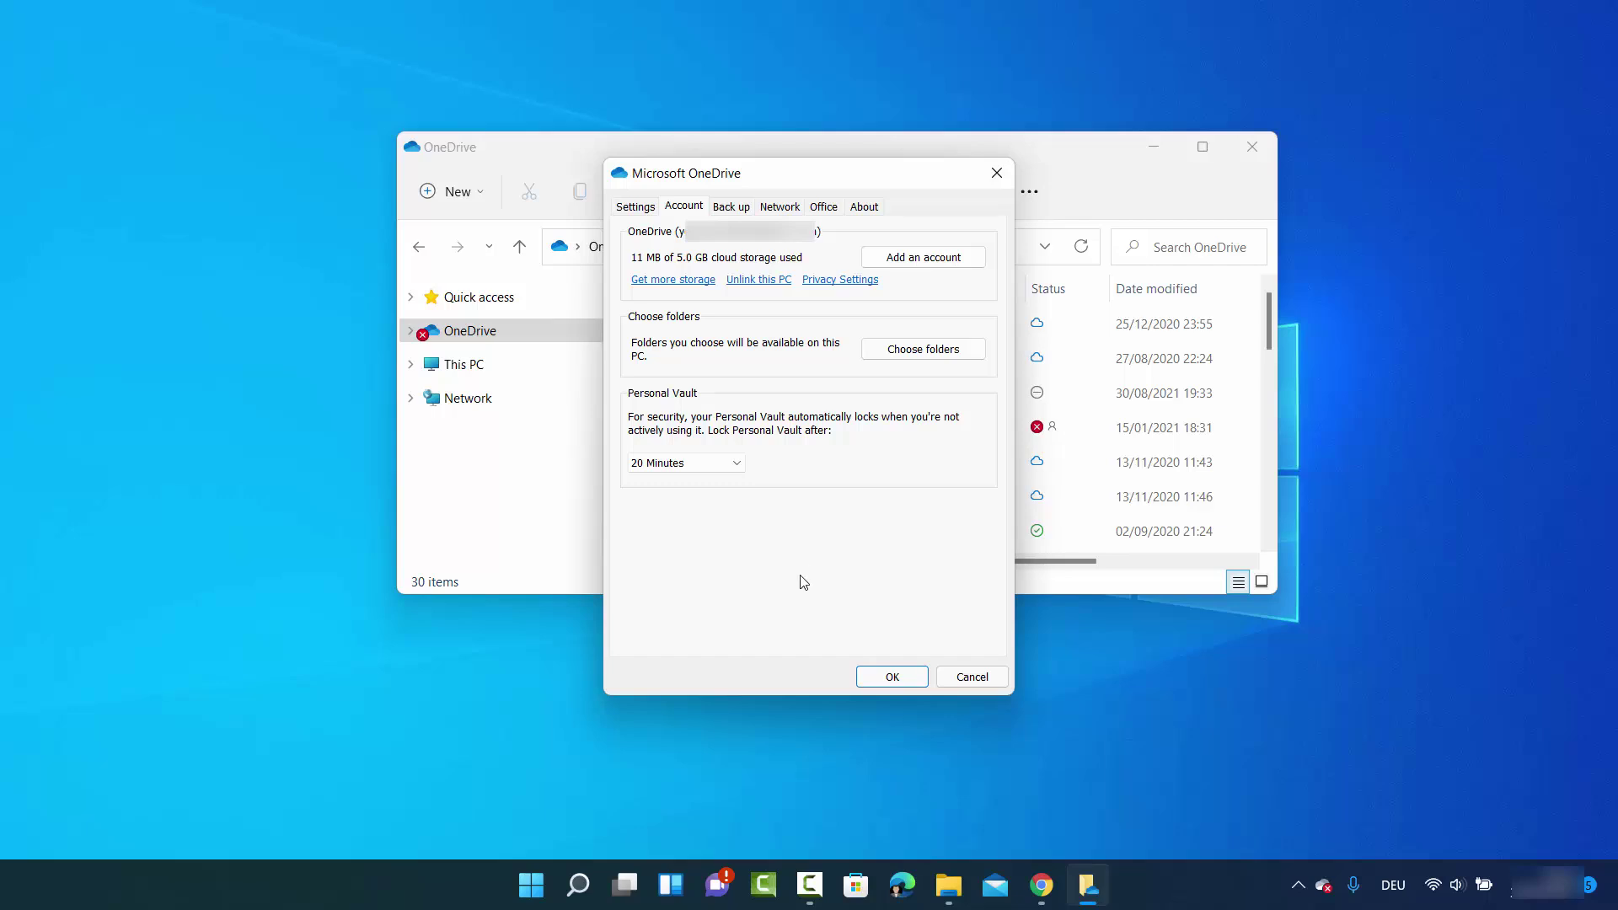
- Search Windows for 'oned' to bring up the OneDrive app
{"action": "left_click", "coordinate": [571, 889]}
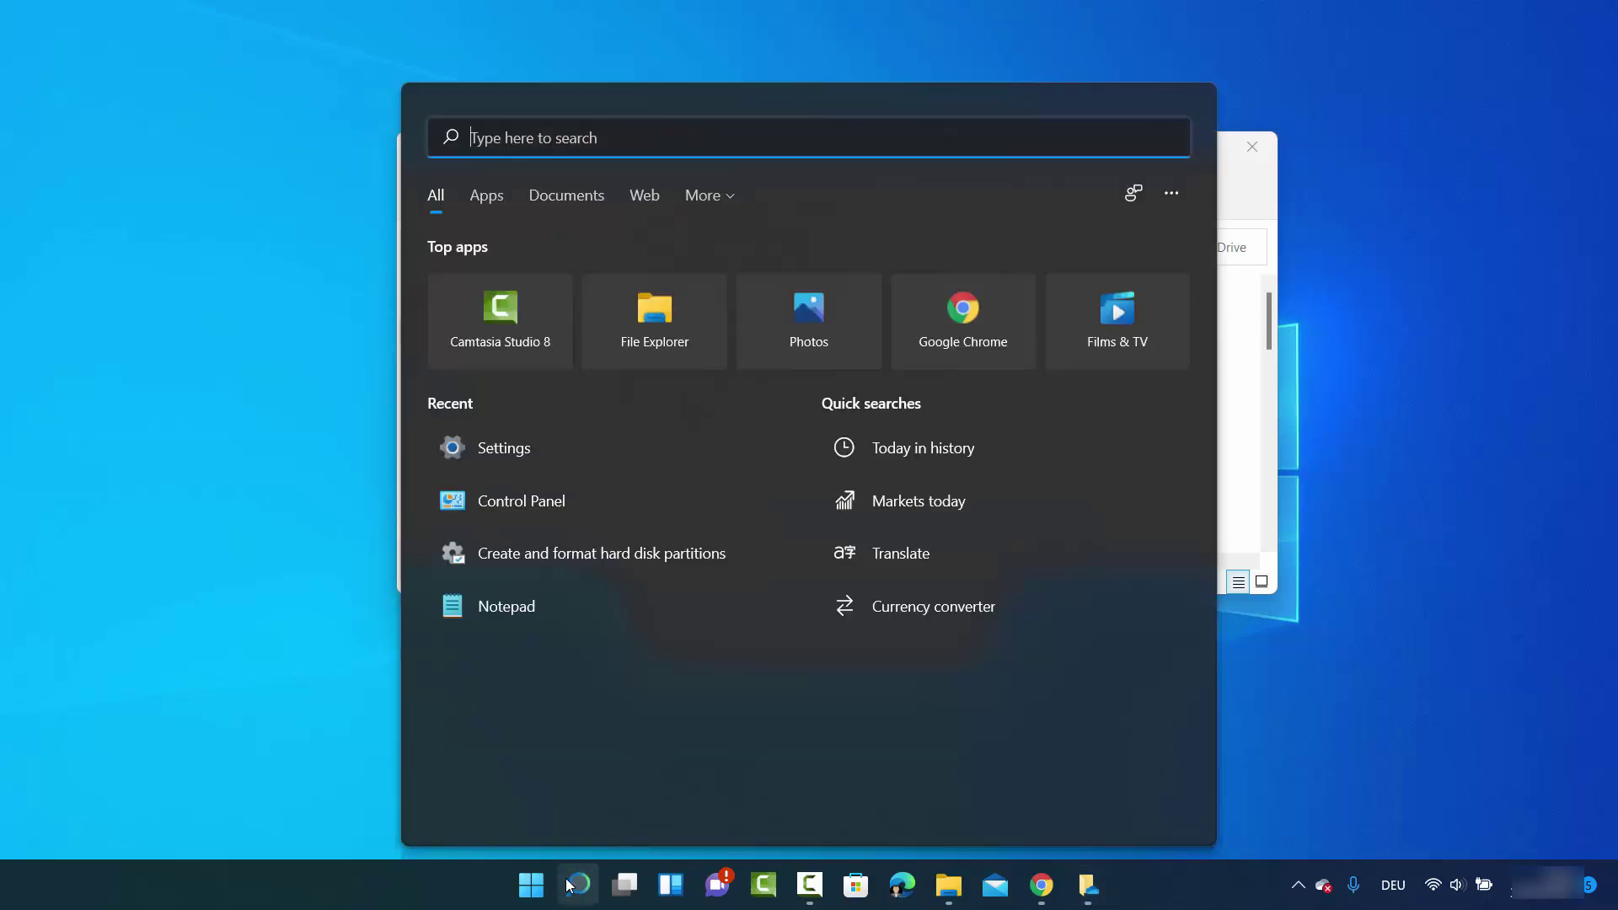
{"action": "type", "text": "one"}
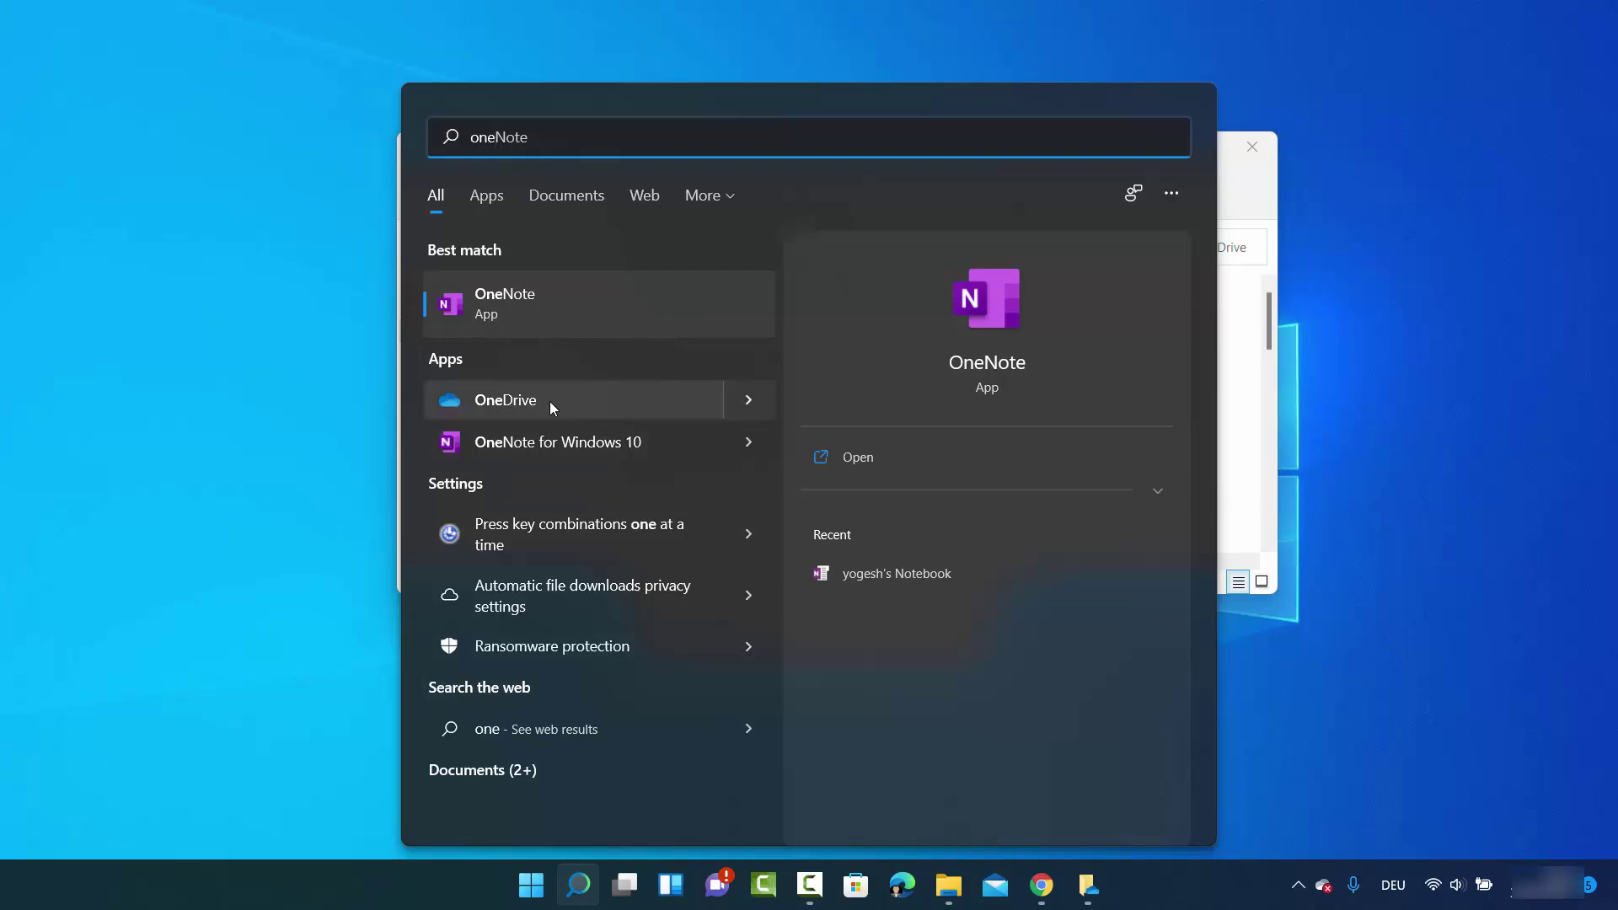
{"action": "type", "text": "driv"}
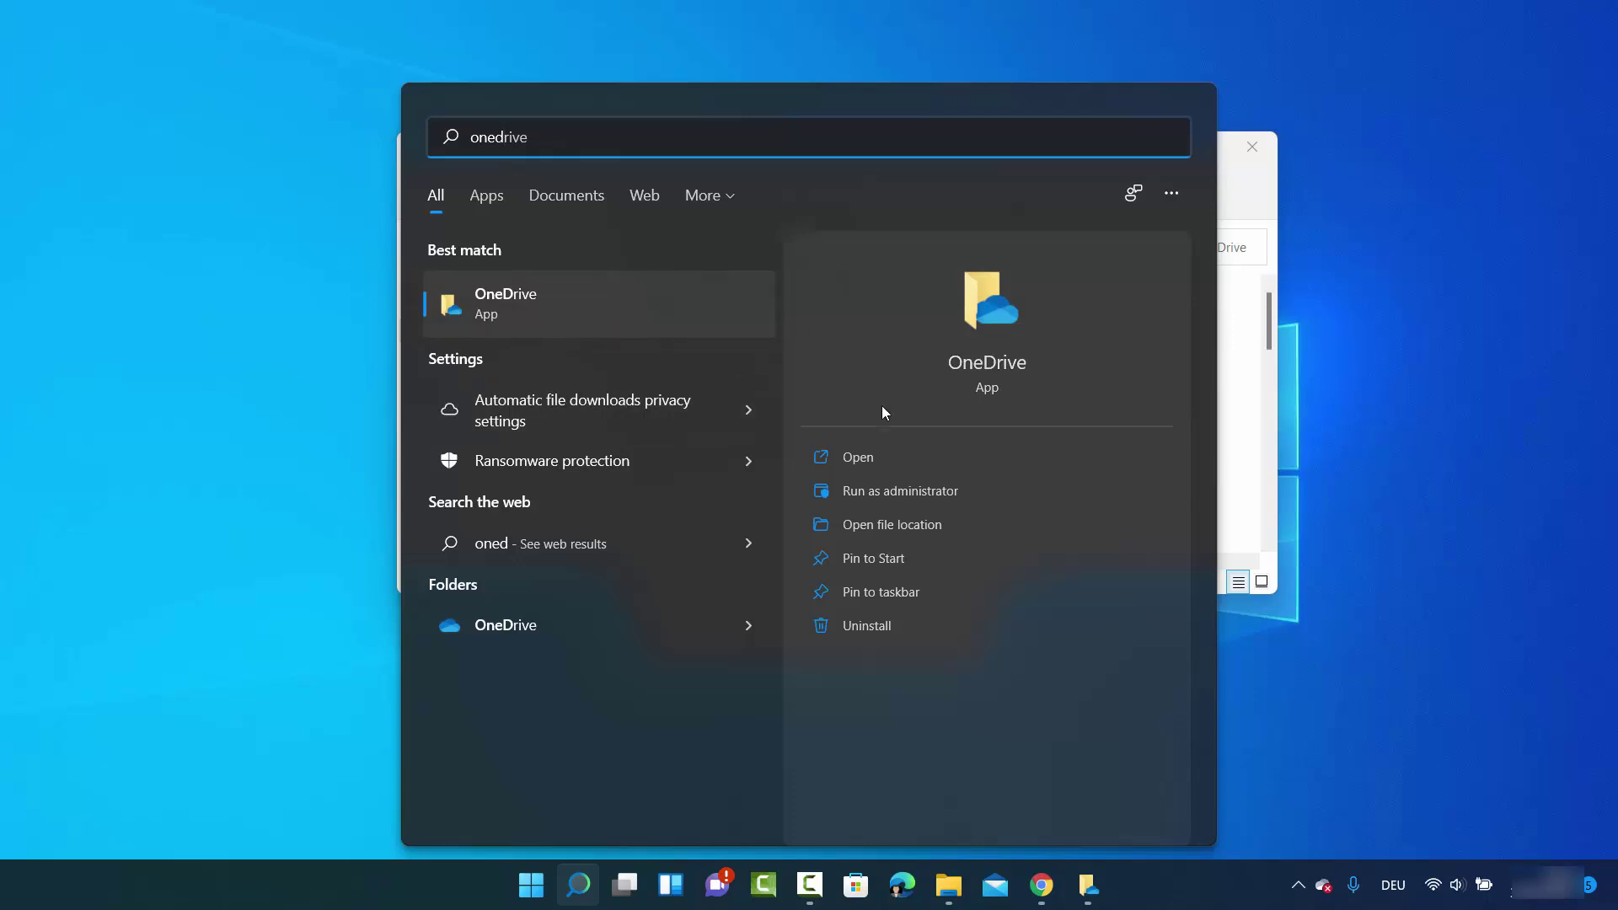
- Launch OneDrive and unlink this PC, confirming with 'Unlink account'
{"action": "left_click", "coordinate": [859, 460]}
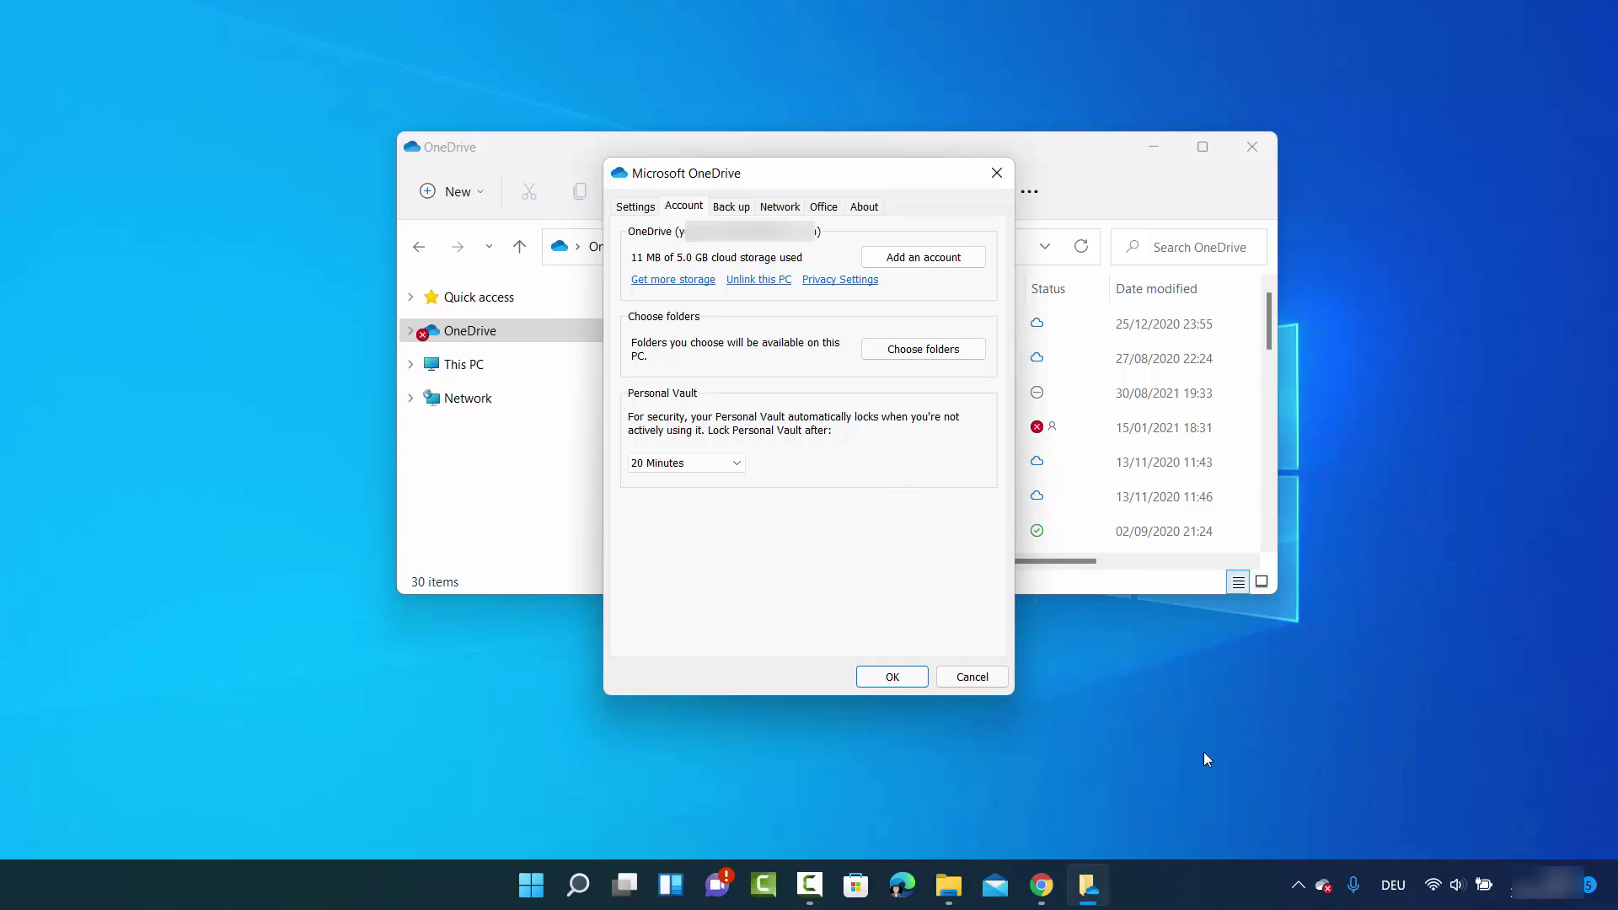
{"action": "mouse_move", "coordinate": [1325, 895]}
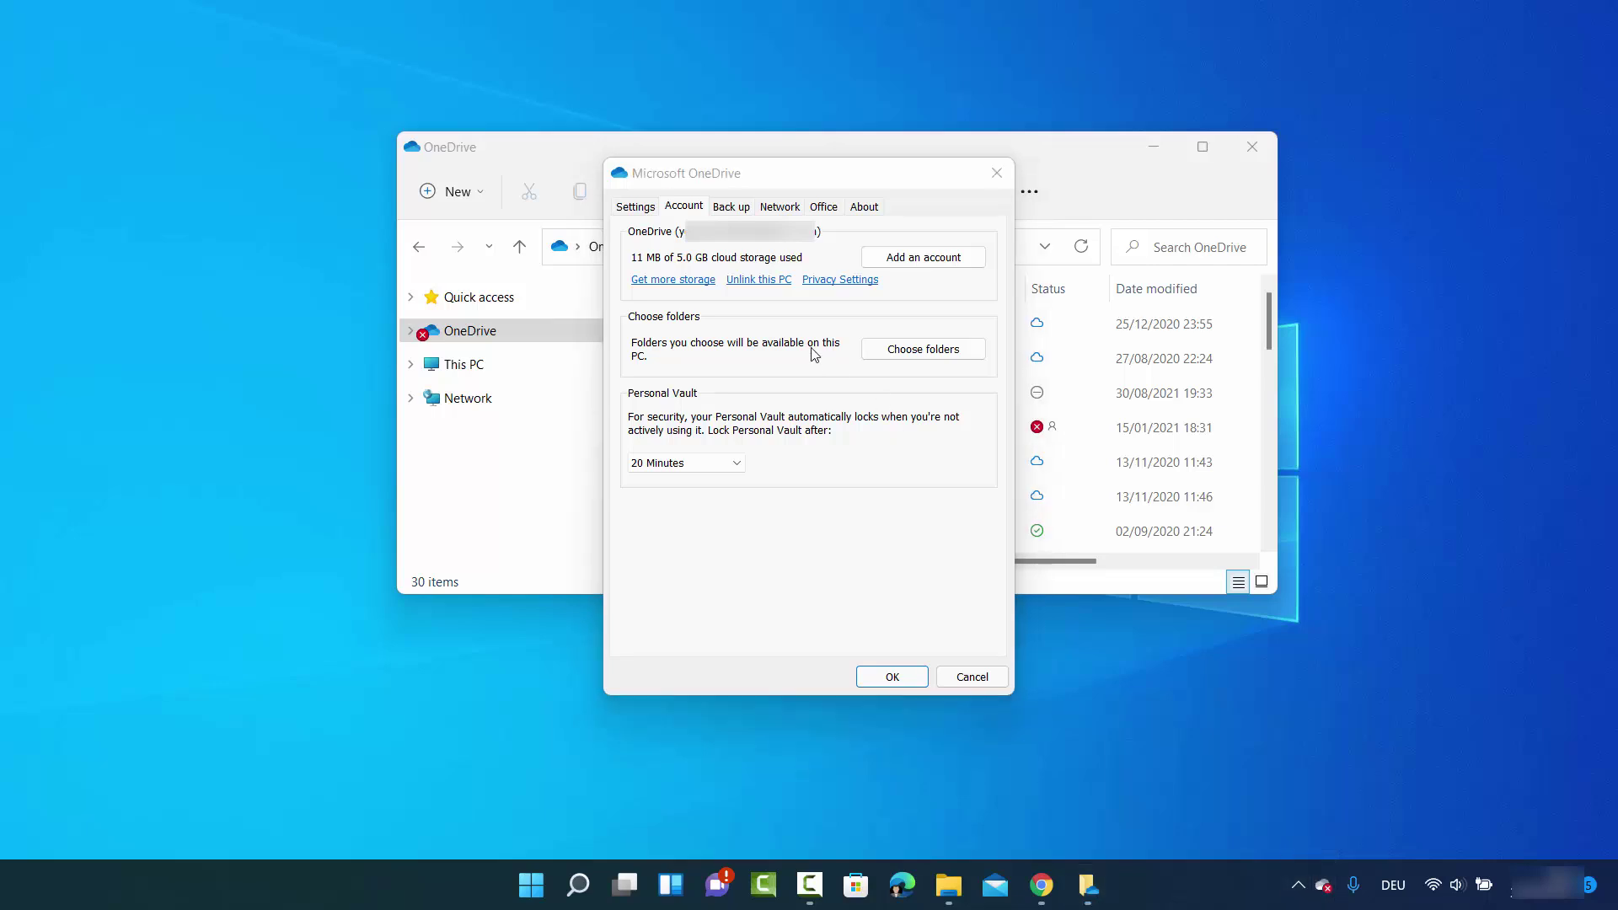
{"action": "left_click", "coordinate": [753, 283]}
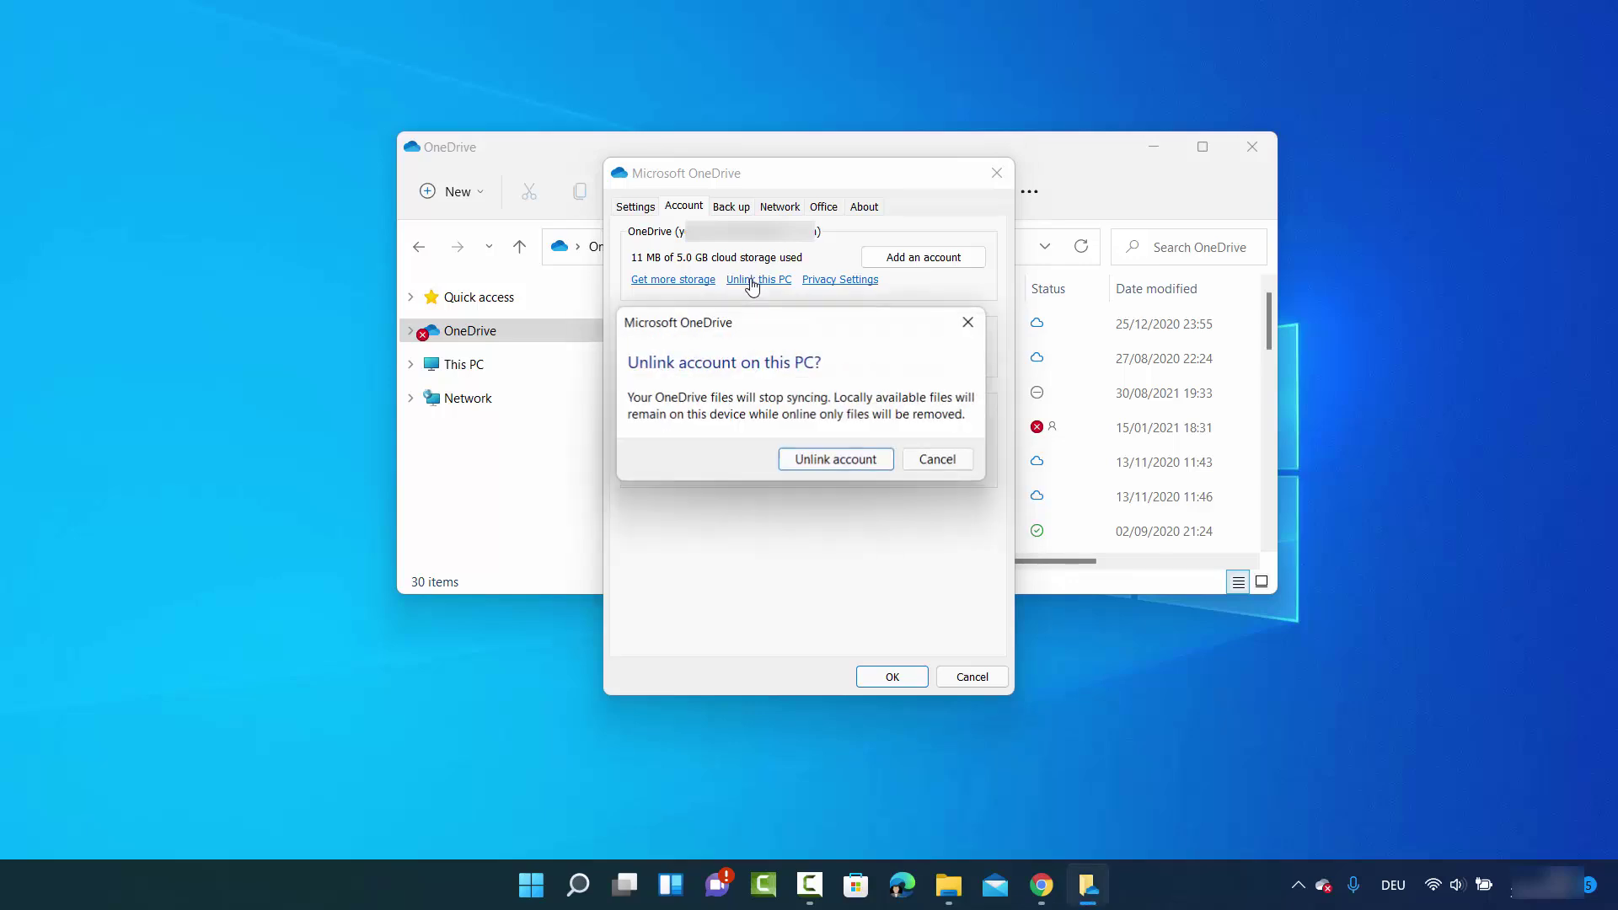
{"action": "left_click", "coordinate": [814, 460]}
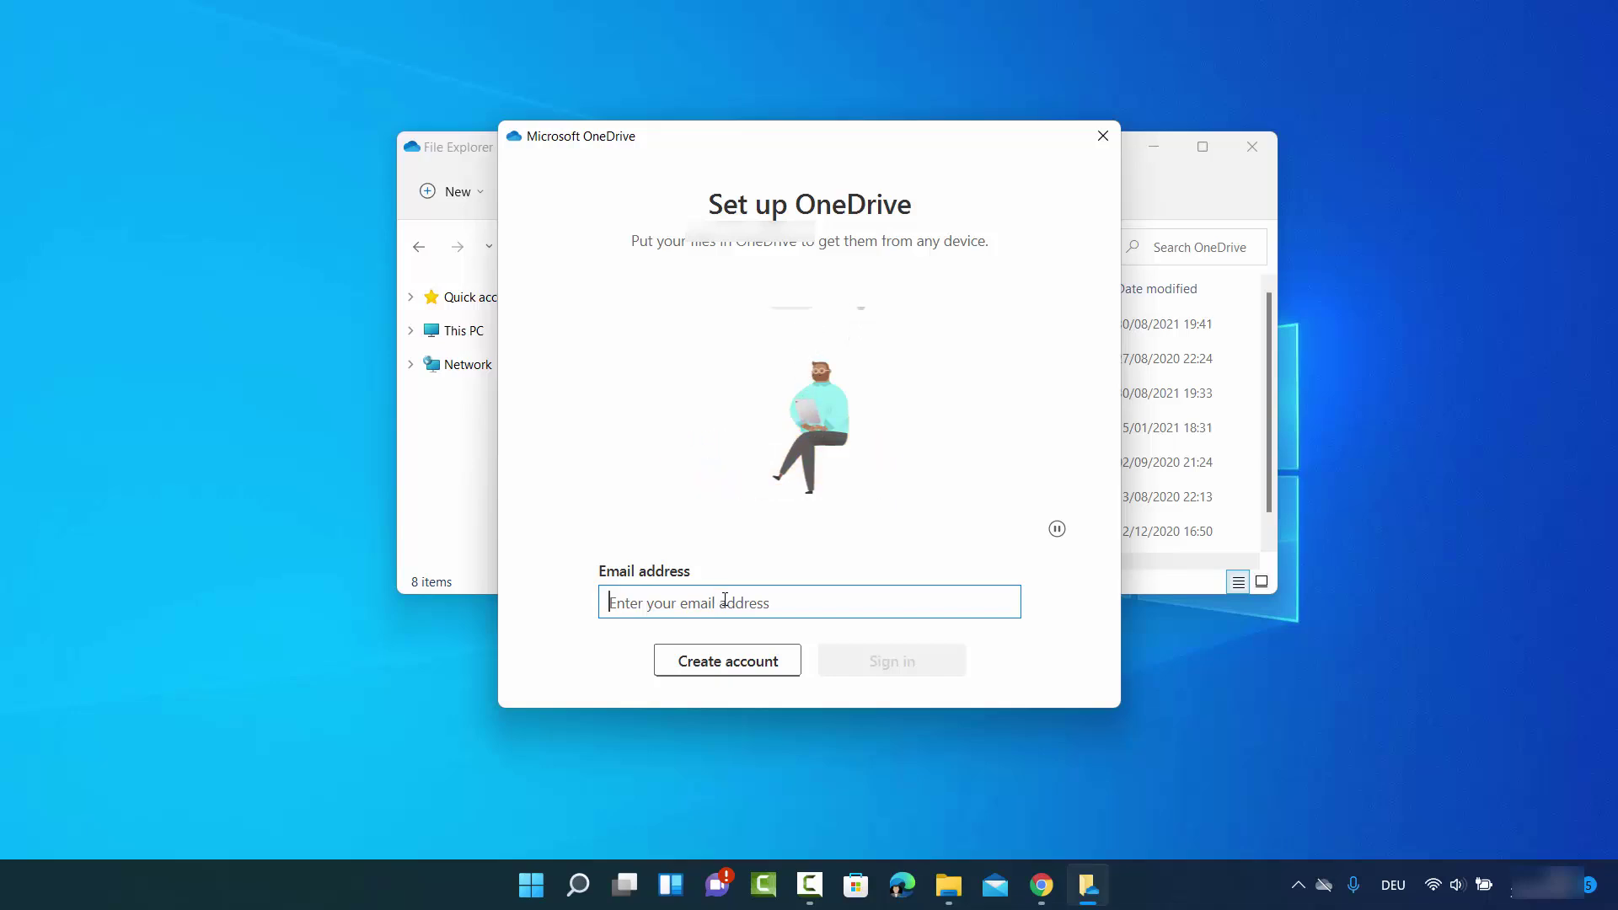
- Dismiss the setup prompt, then relaunch OneDrive by searching 'oned' from the taskbar
{"action": "left_click", "coordinate": [1104, 138]}
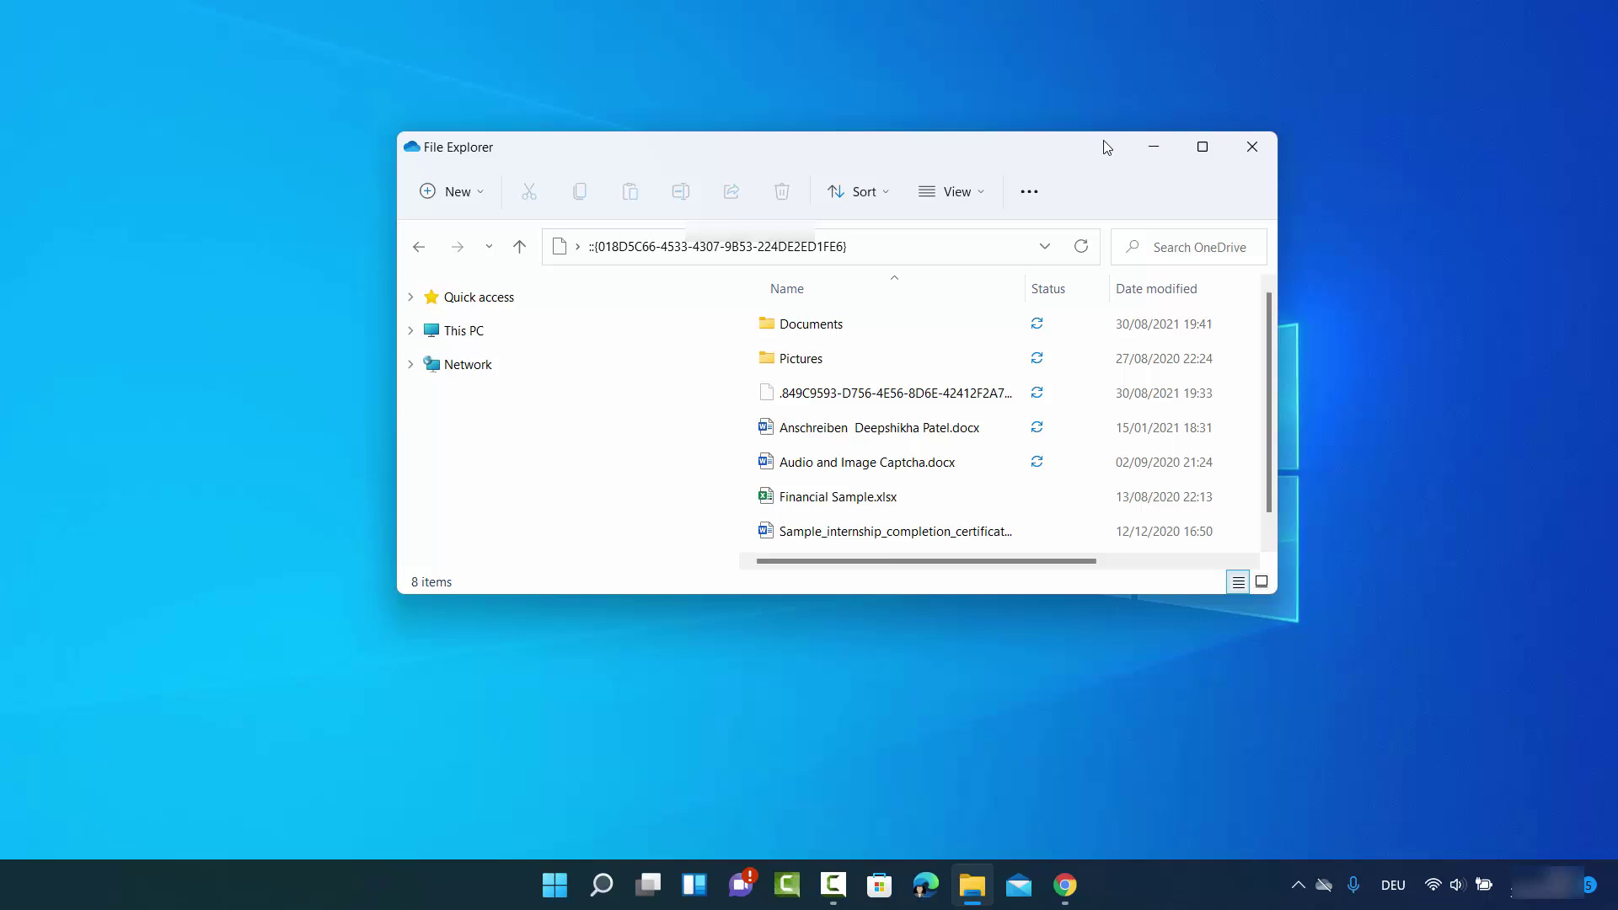
{"action": "left_click", "coordinate": [1323, 886]}
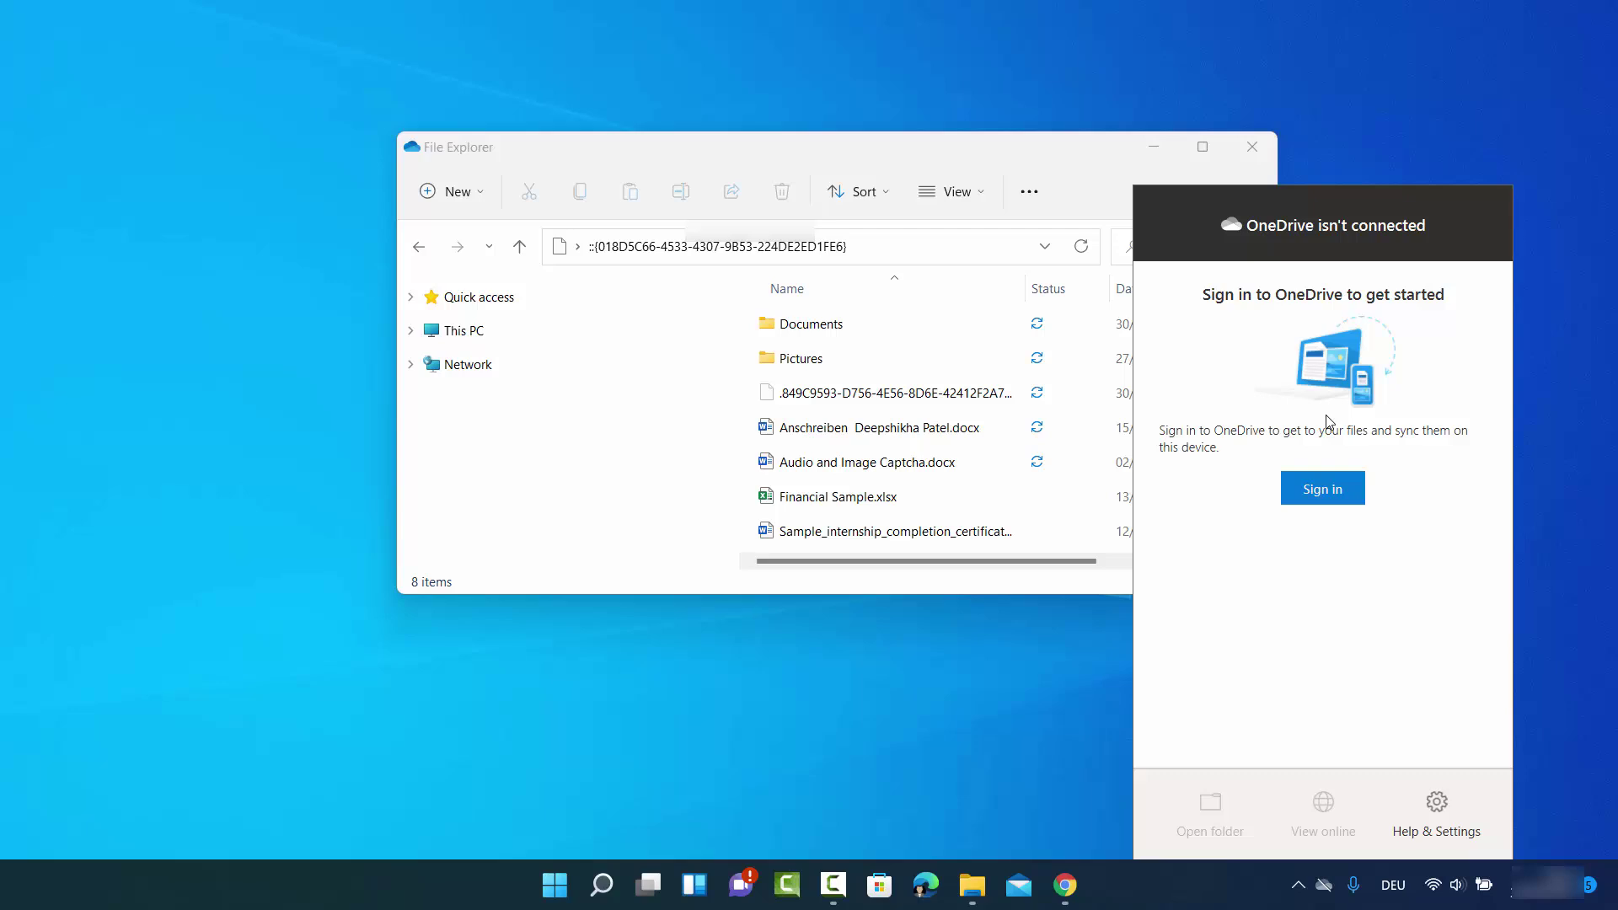
{"action": "left_click", "coordinate": [601, 885]}
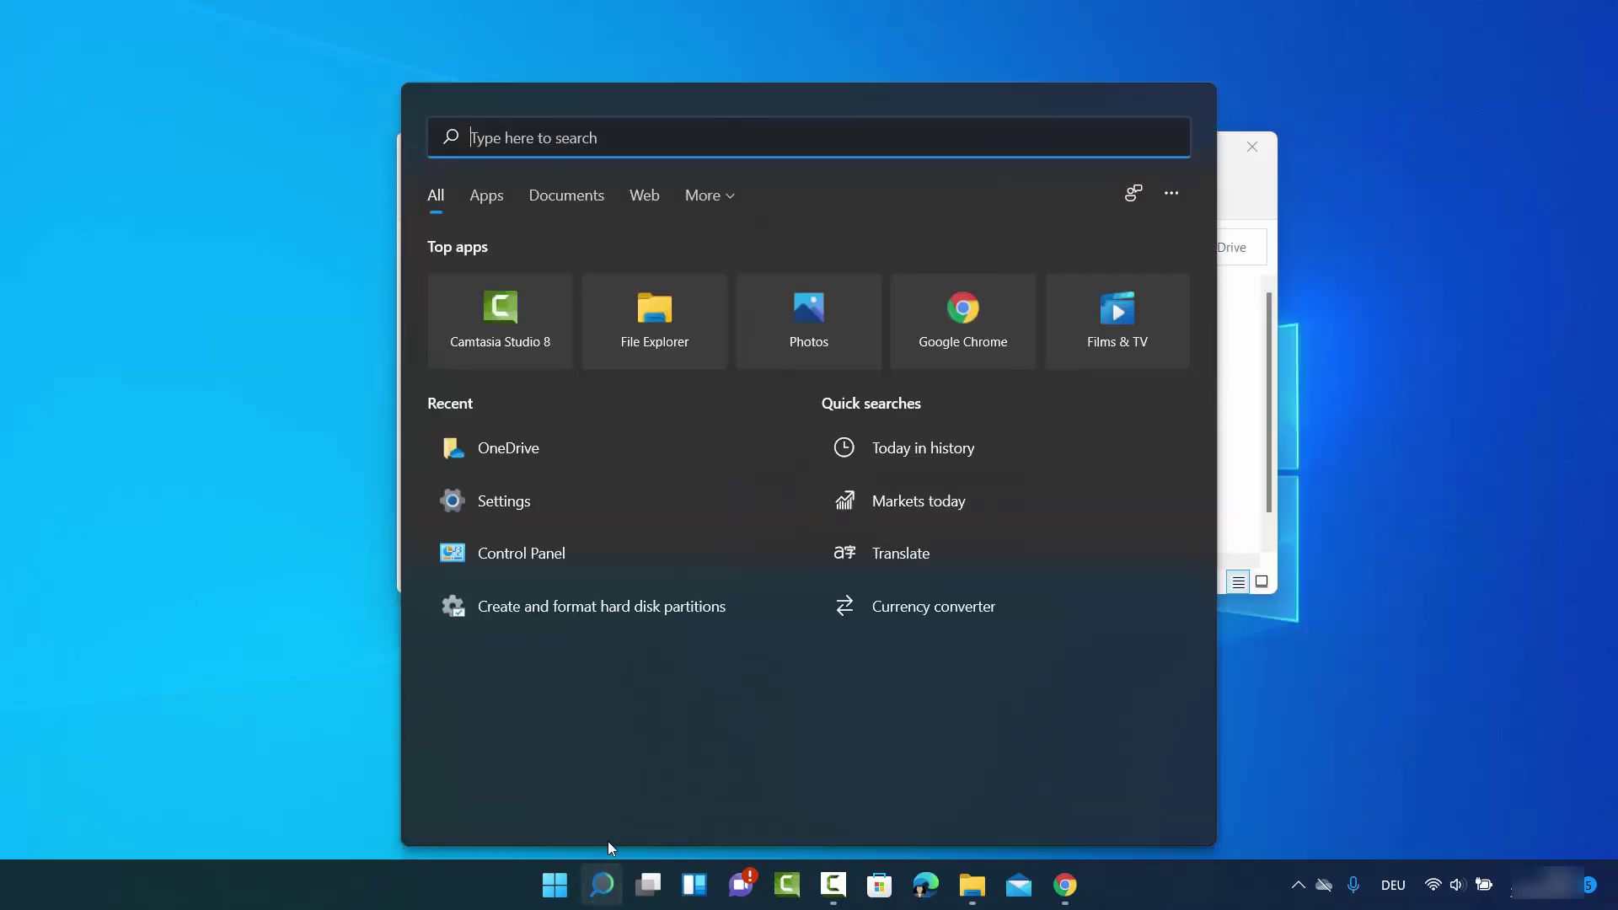
{"action": "type", "text": "oned"}
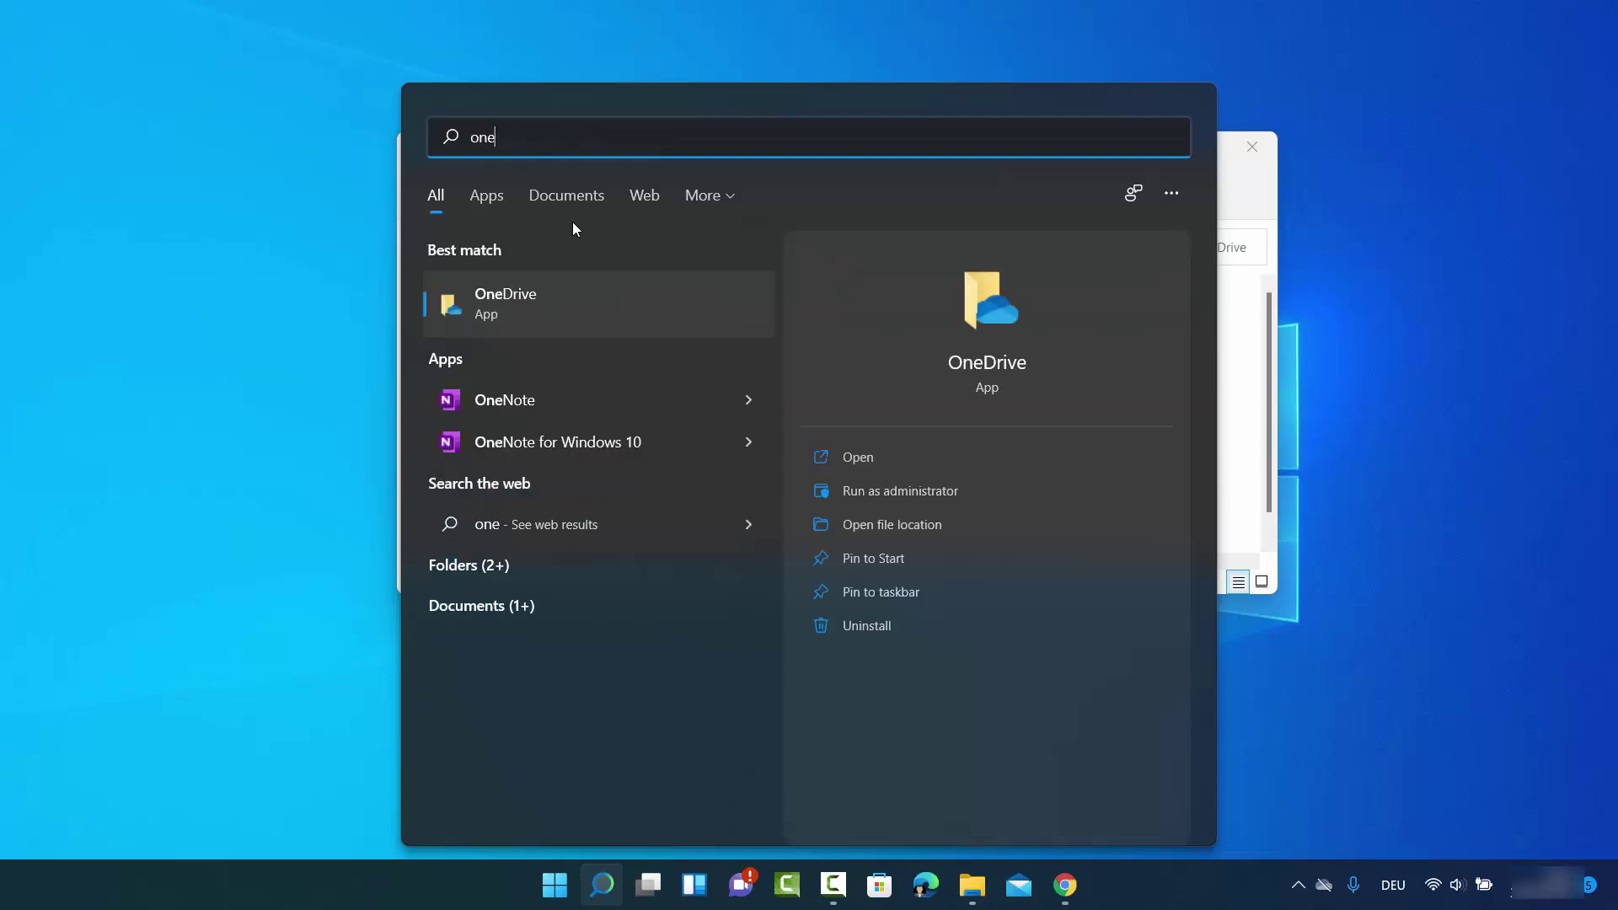
{"action": "left_click", "coordinate": [574, 300]}
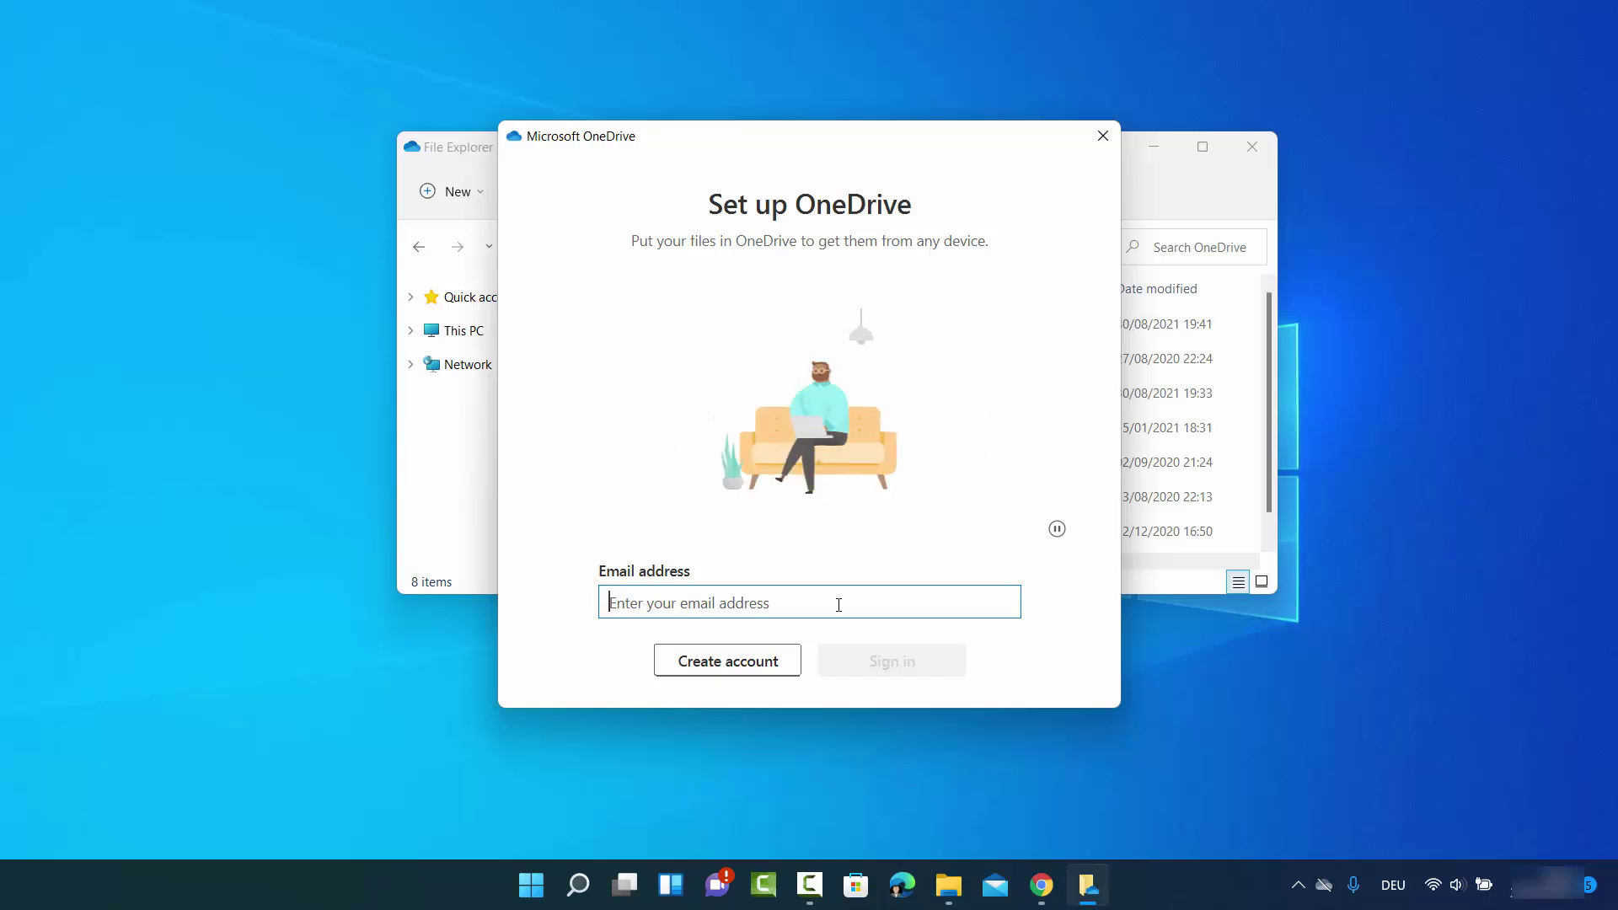
- Sign in with the pasted account e-mail and password, then decline optional data sharing
{"action": "key", "text": "ctrl+v"}
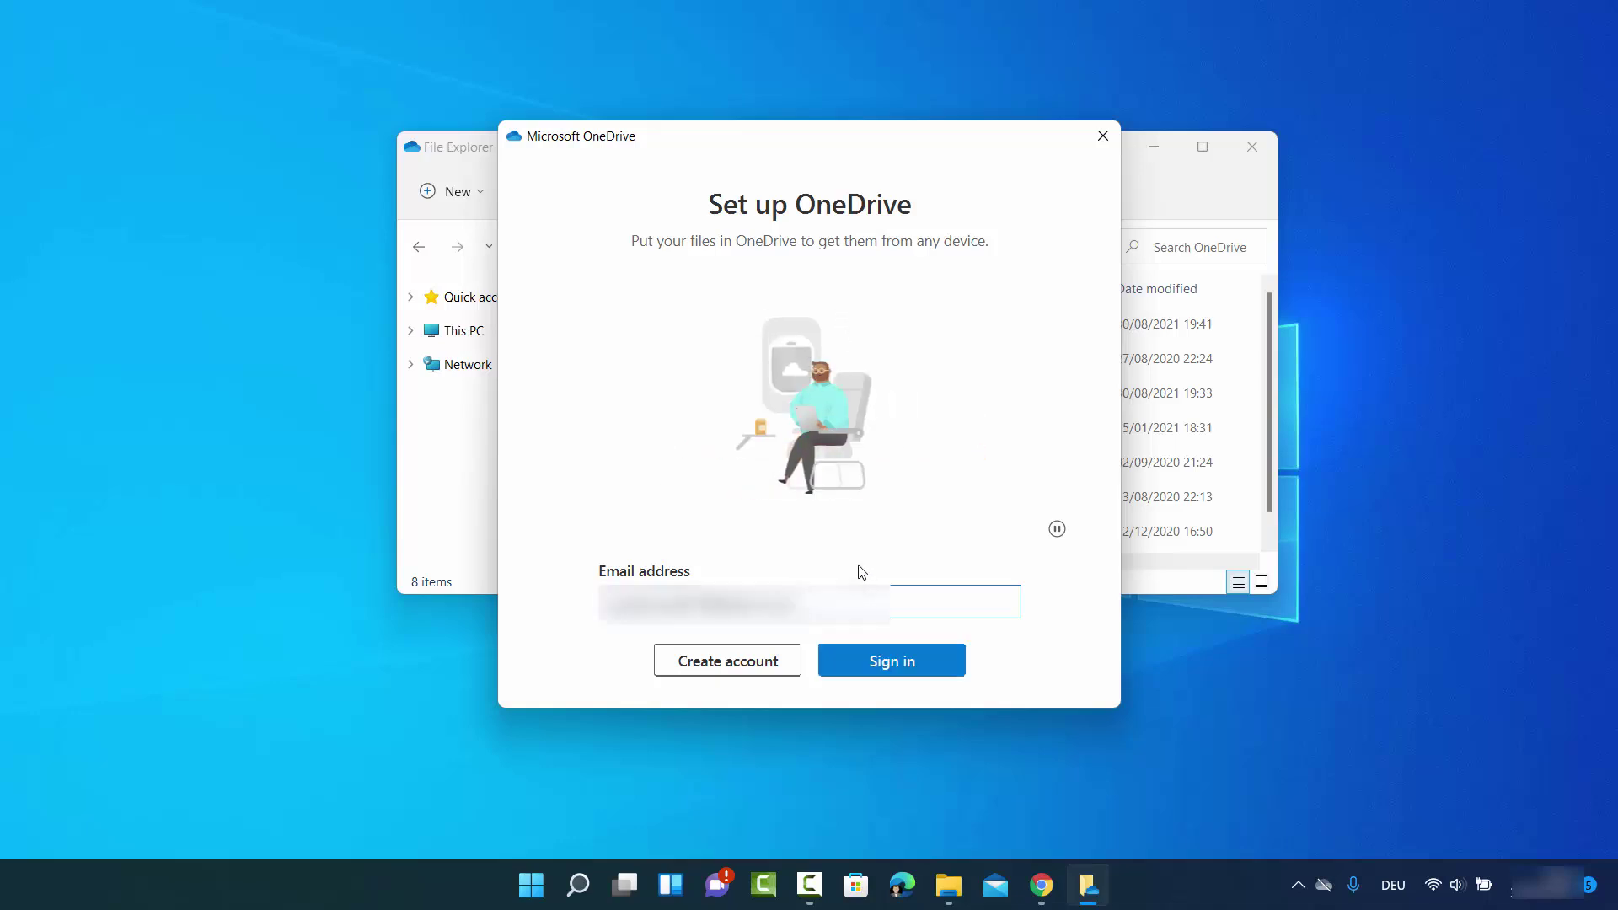
{"action": "left_click", "coordinate": [885, 661]}
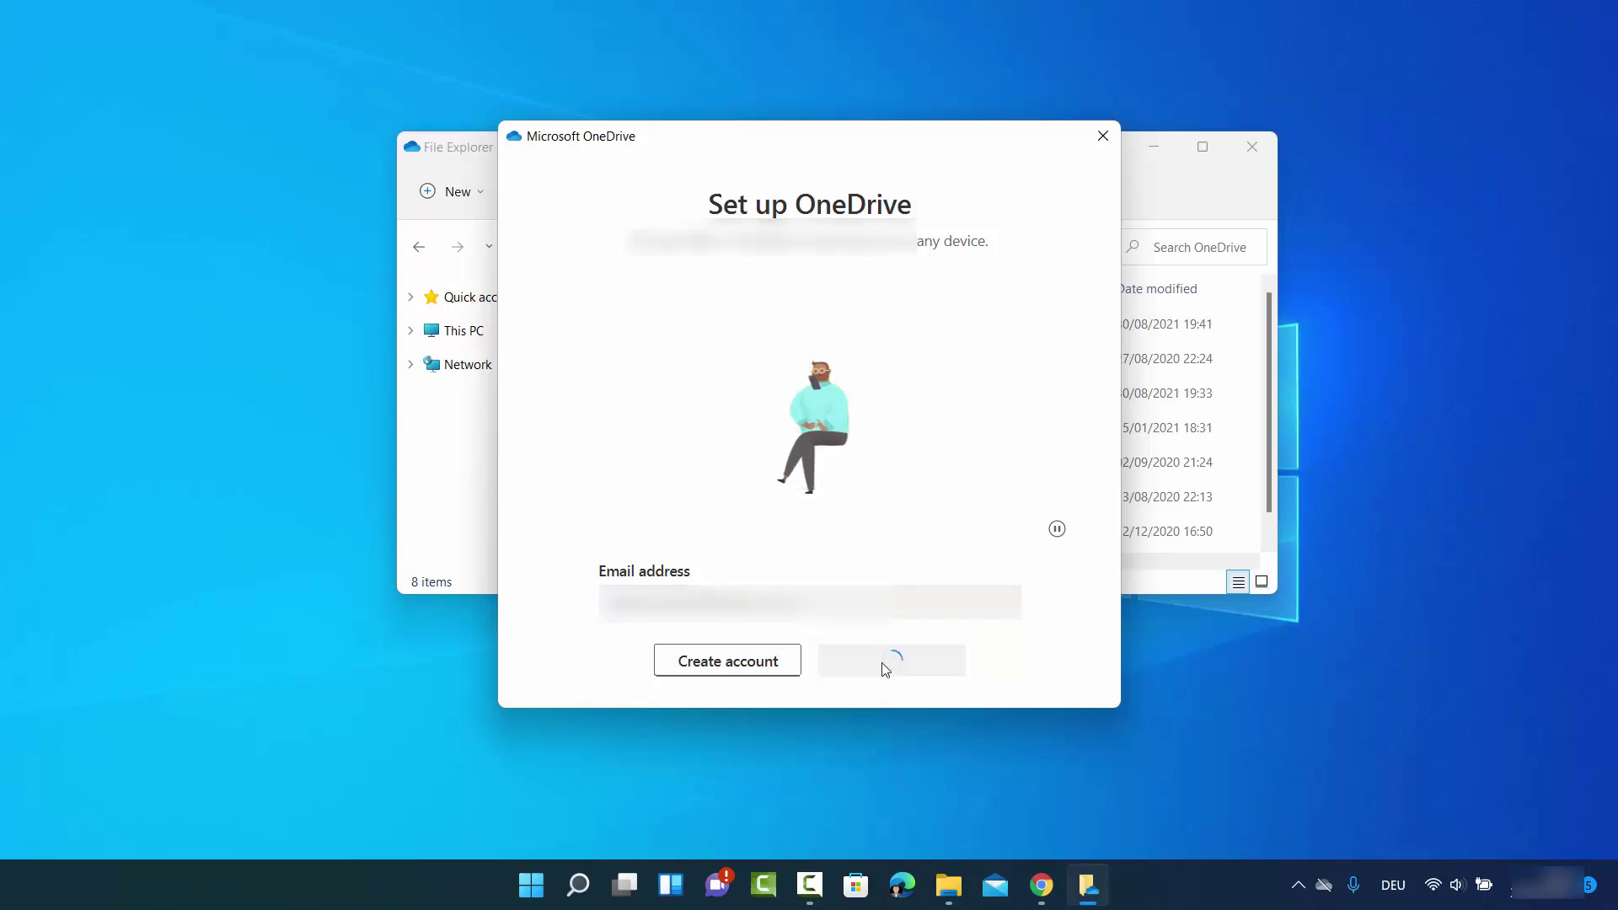
{"action": "key", "text": "ctrl+v"}
{"action": "left_click", "coordinate": [958, 431]}
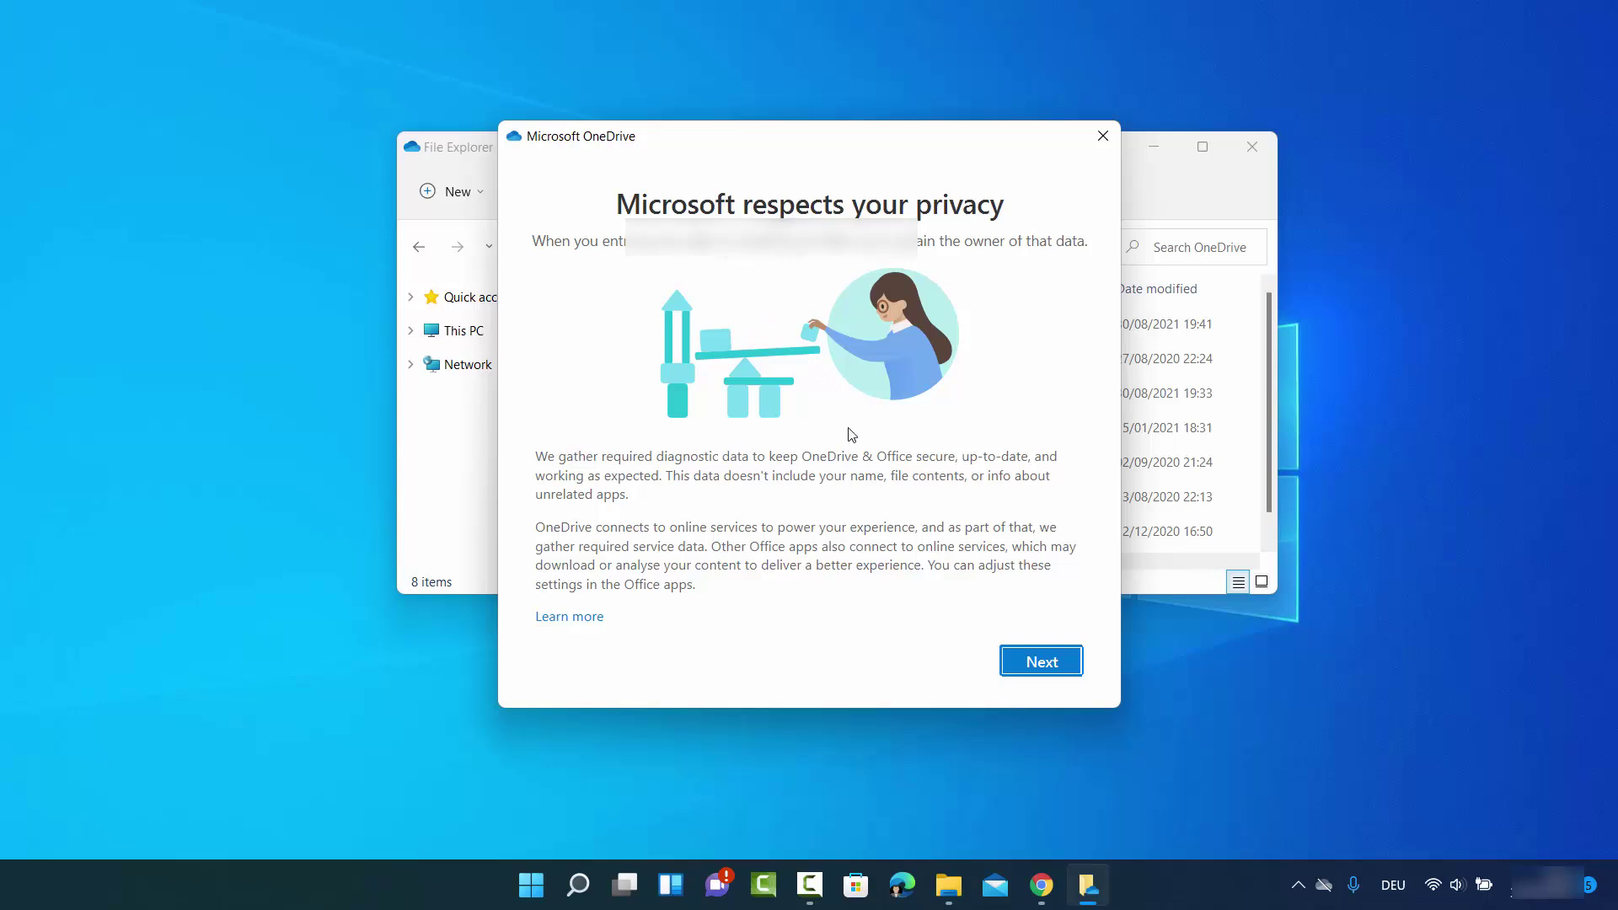
{"action": "left_click", "coordinate": [1027, 674]}
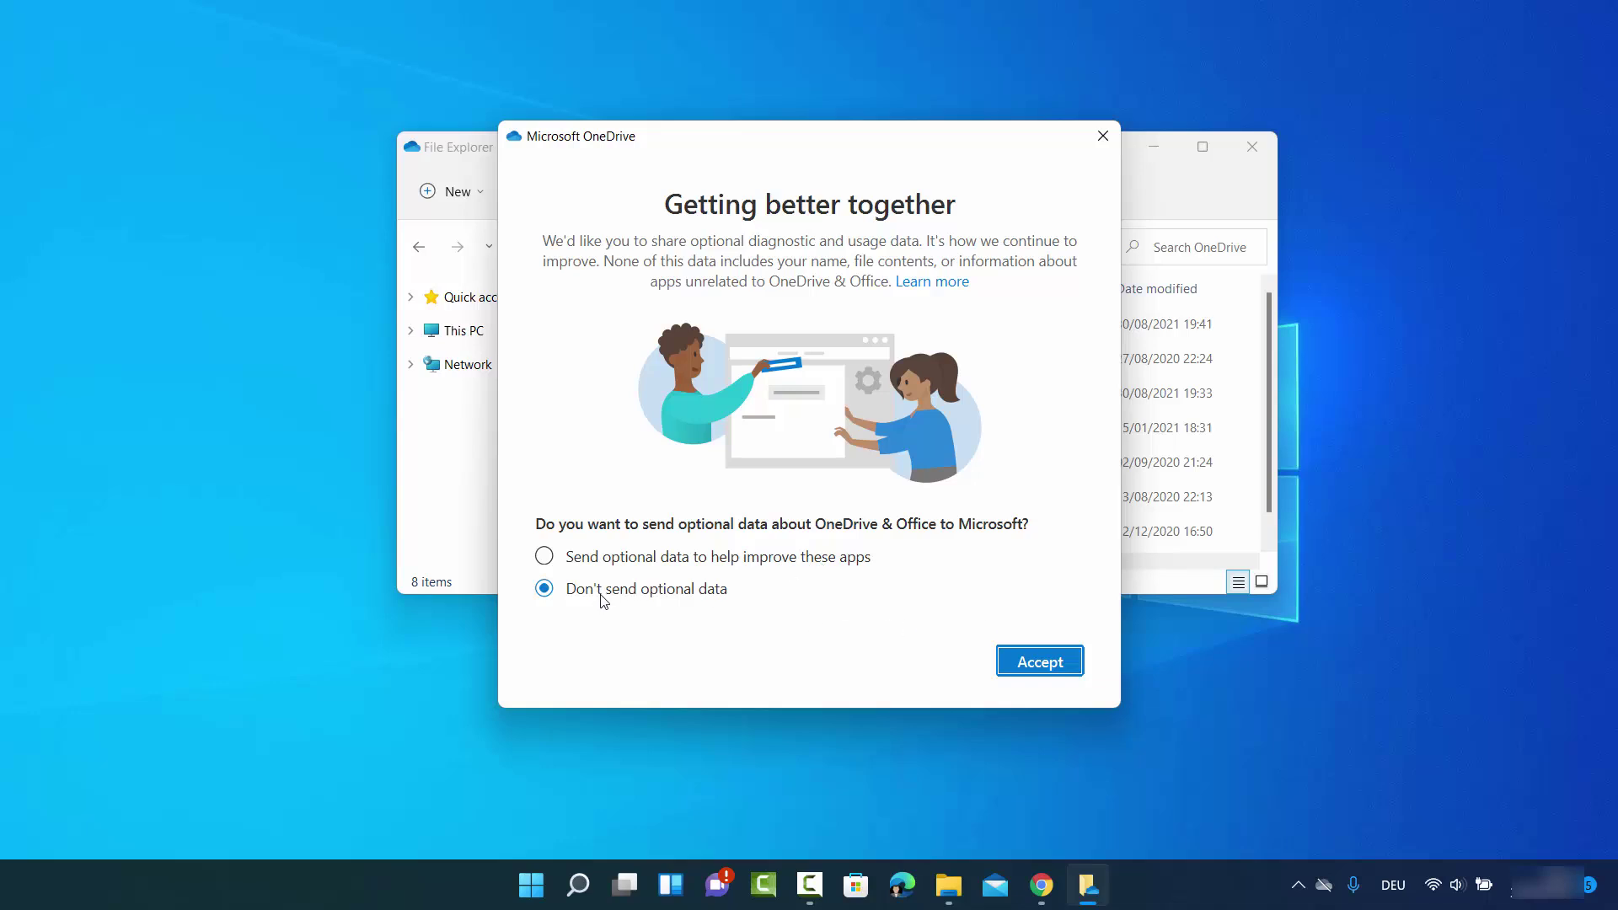
{"action": "left_click", "coordinate": [1040, 662]}
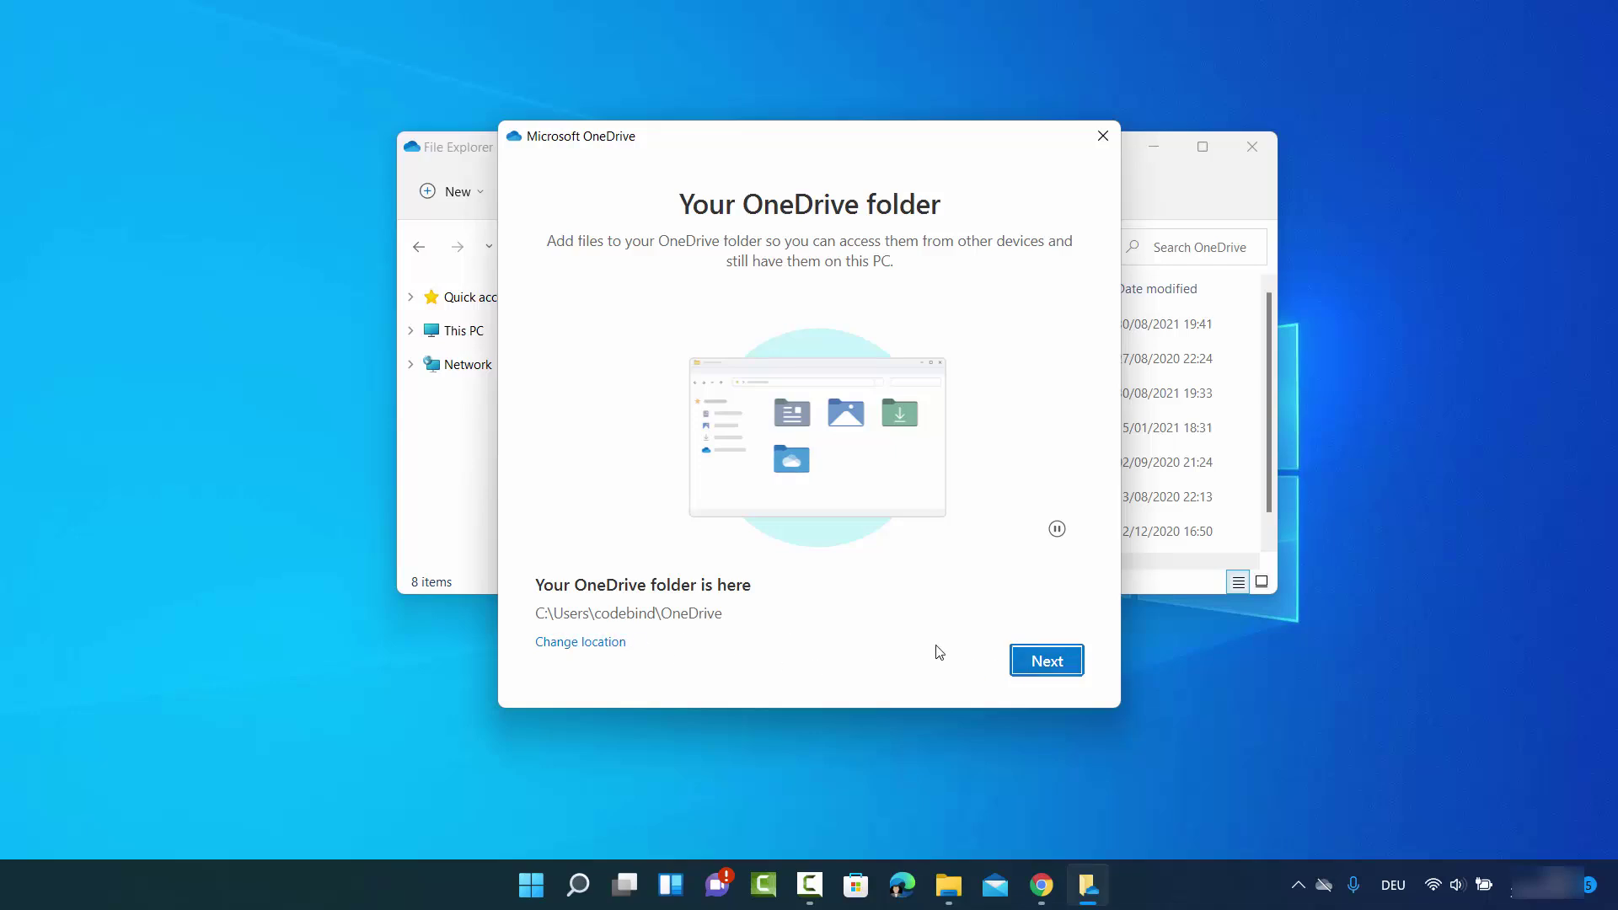
- Keep the existing OneDrive folder location and decline the premium upgrade offer
{"action": "left_click", "coordinate": [1049, 660]}
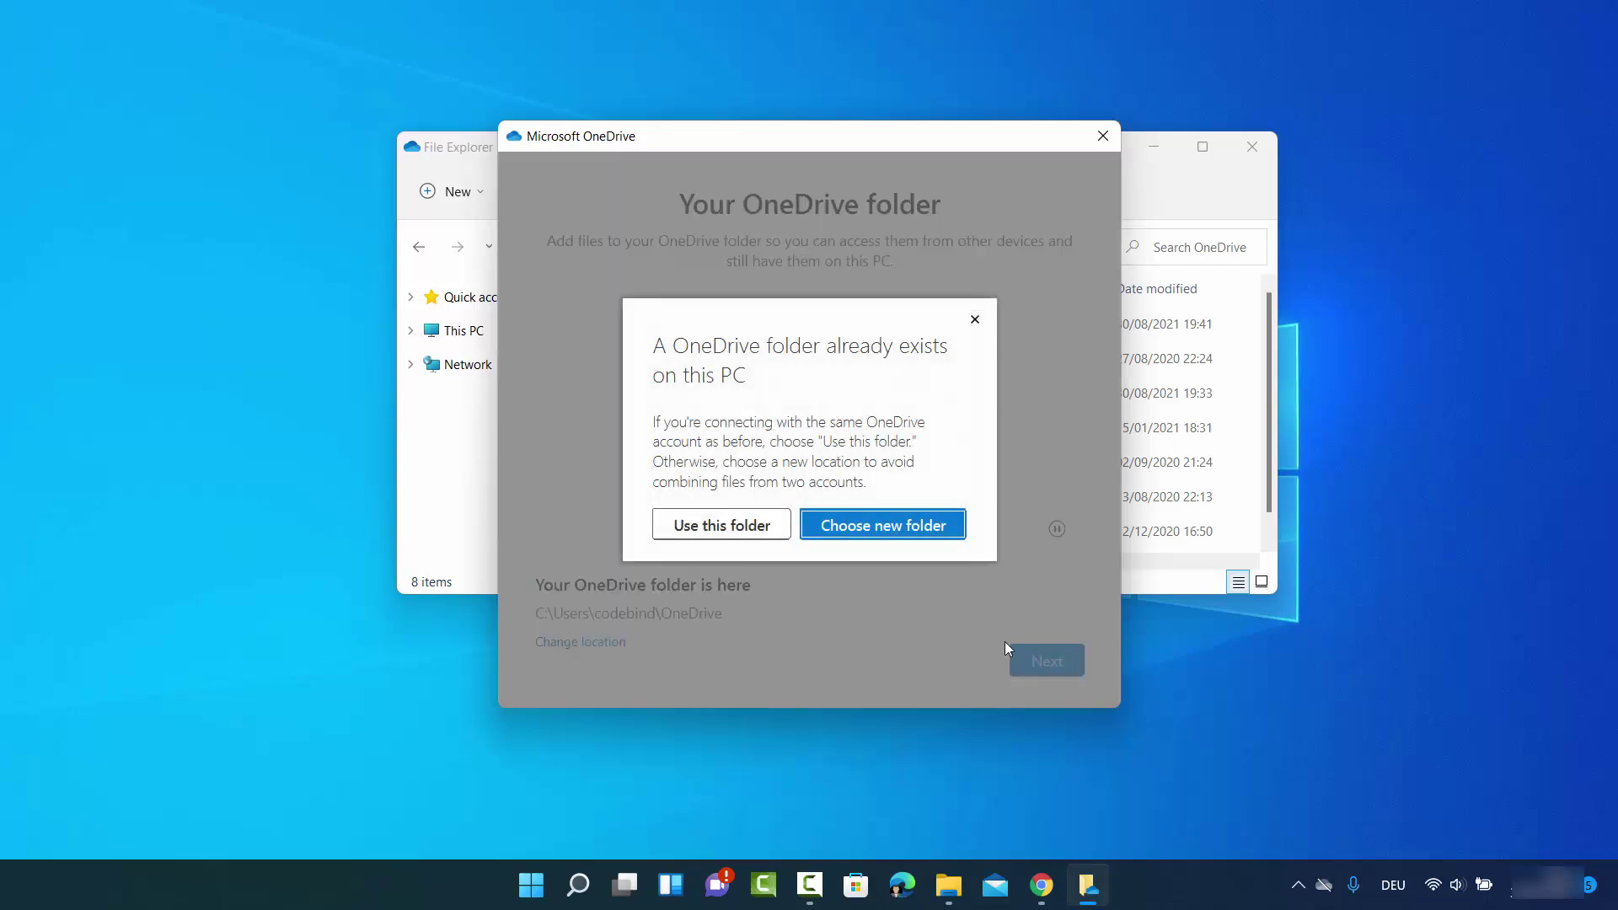
{"action": "left_click", "coordinate": [716, 526]}
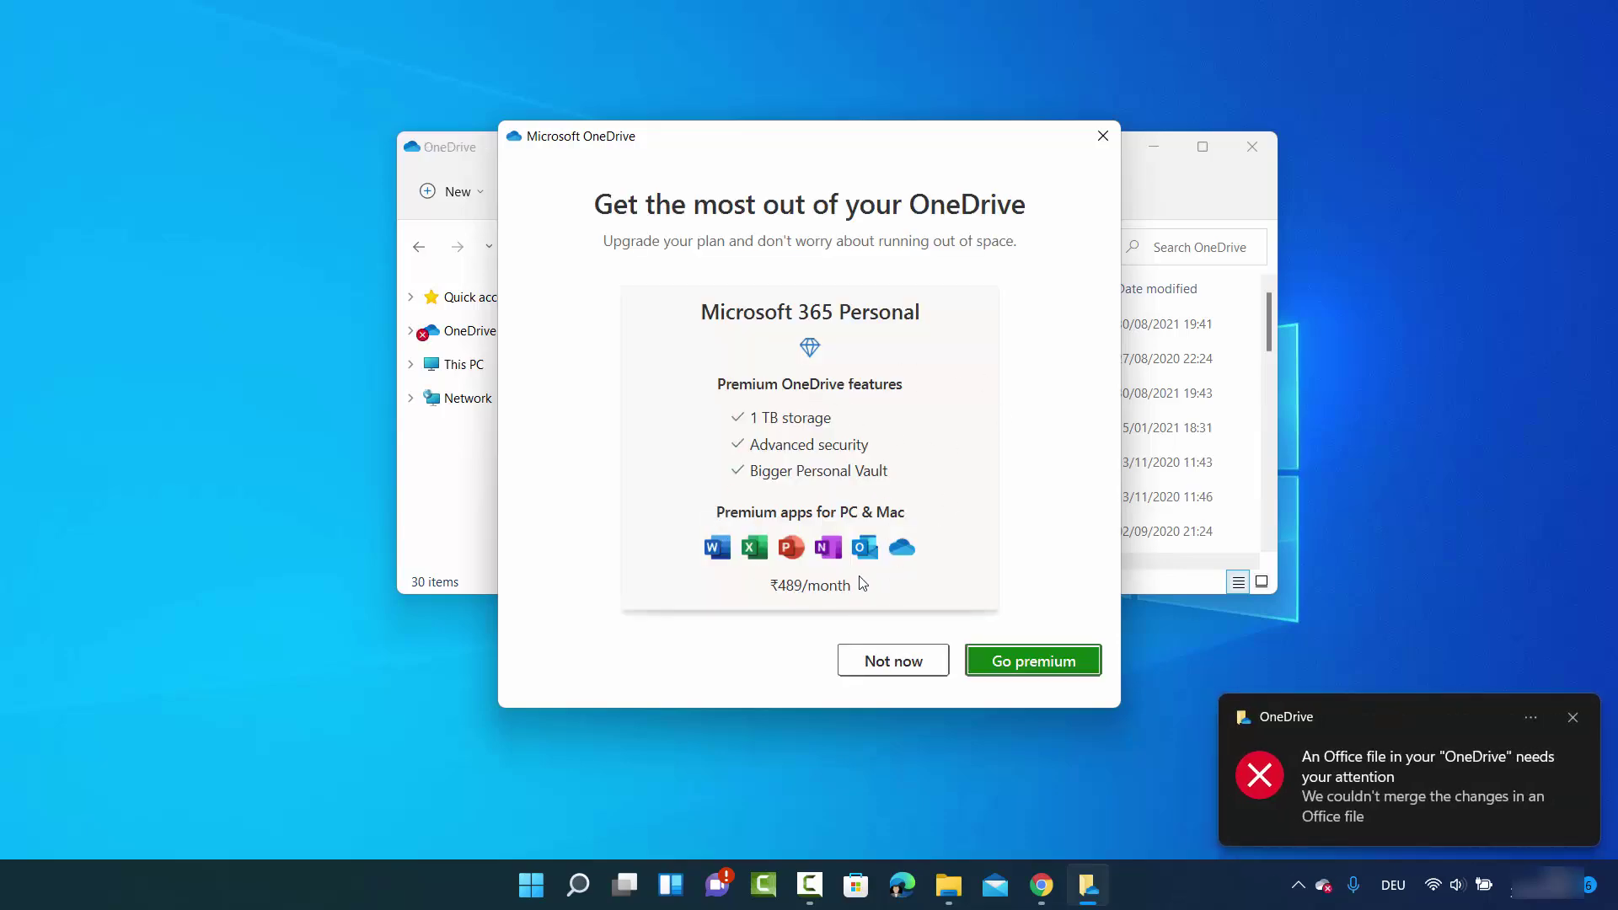
{"action": "left_click", "coordinate": [877, 672]}
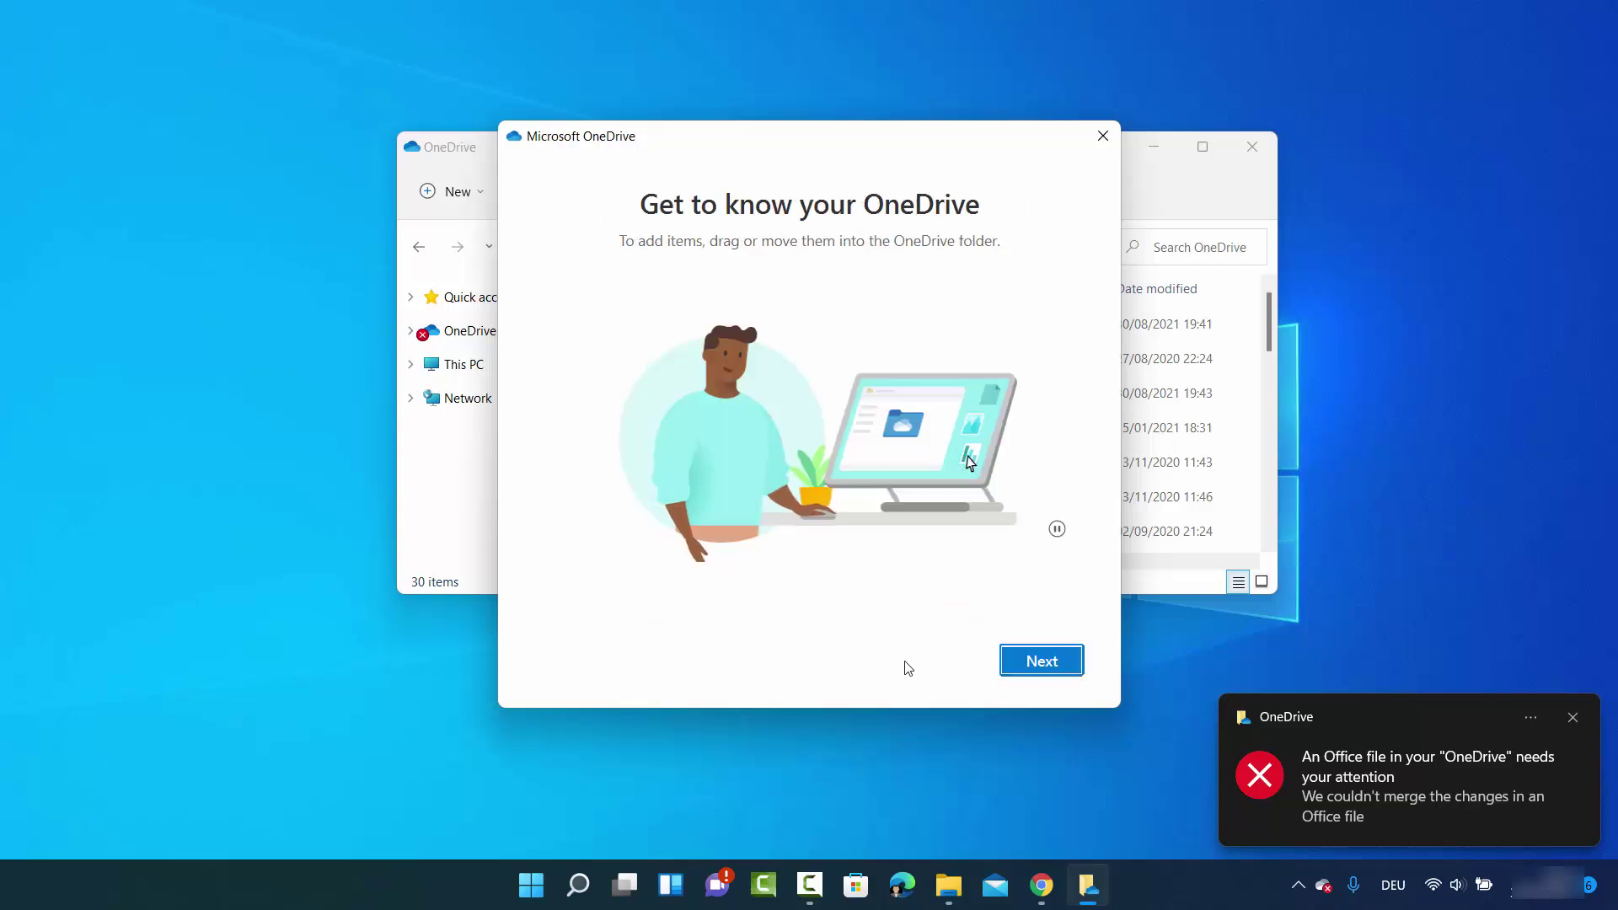
- Skip through the intro tour, postpone the mobile app, and open the OneDrive folder
{"action": "left_click", "coordinate": [1009, 664]}
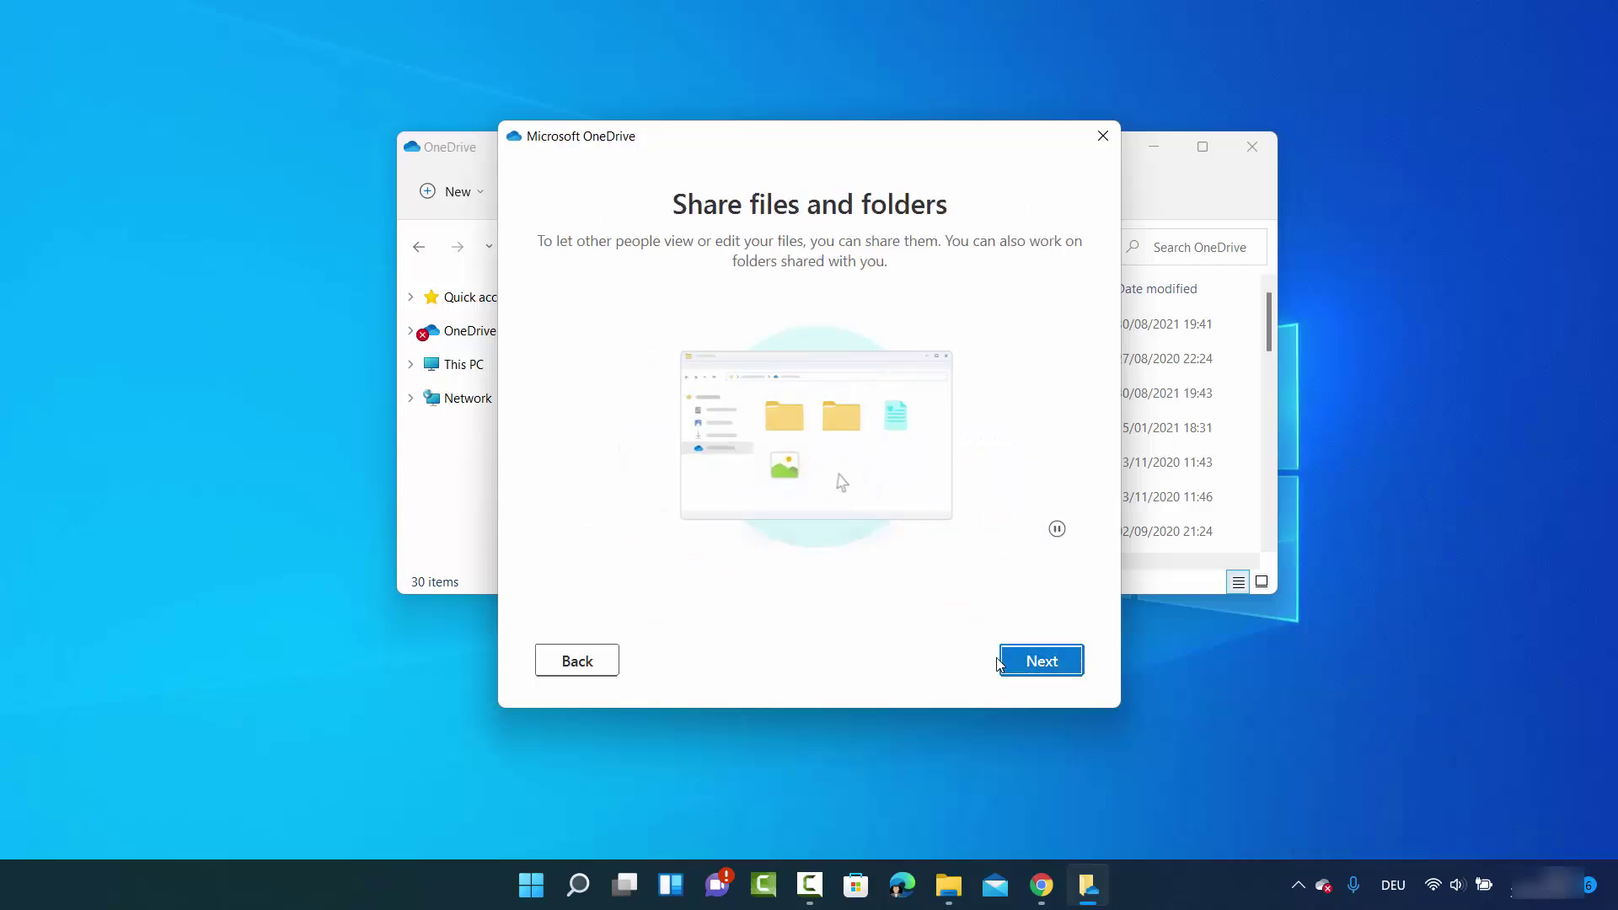
{"action": "left_click", "coordinate": [1022, 665]}
{"action": "left_click", "coordinate": [1012, 664]}
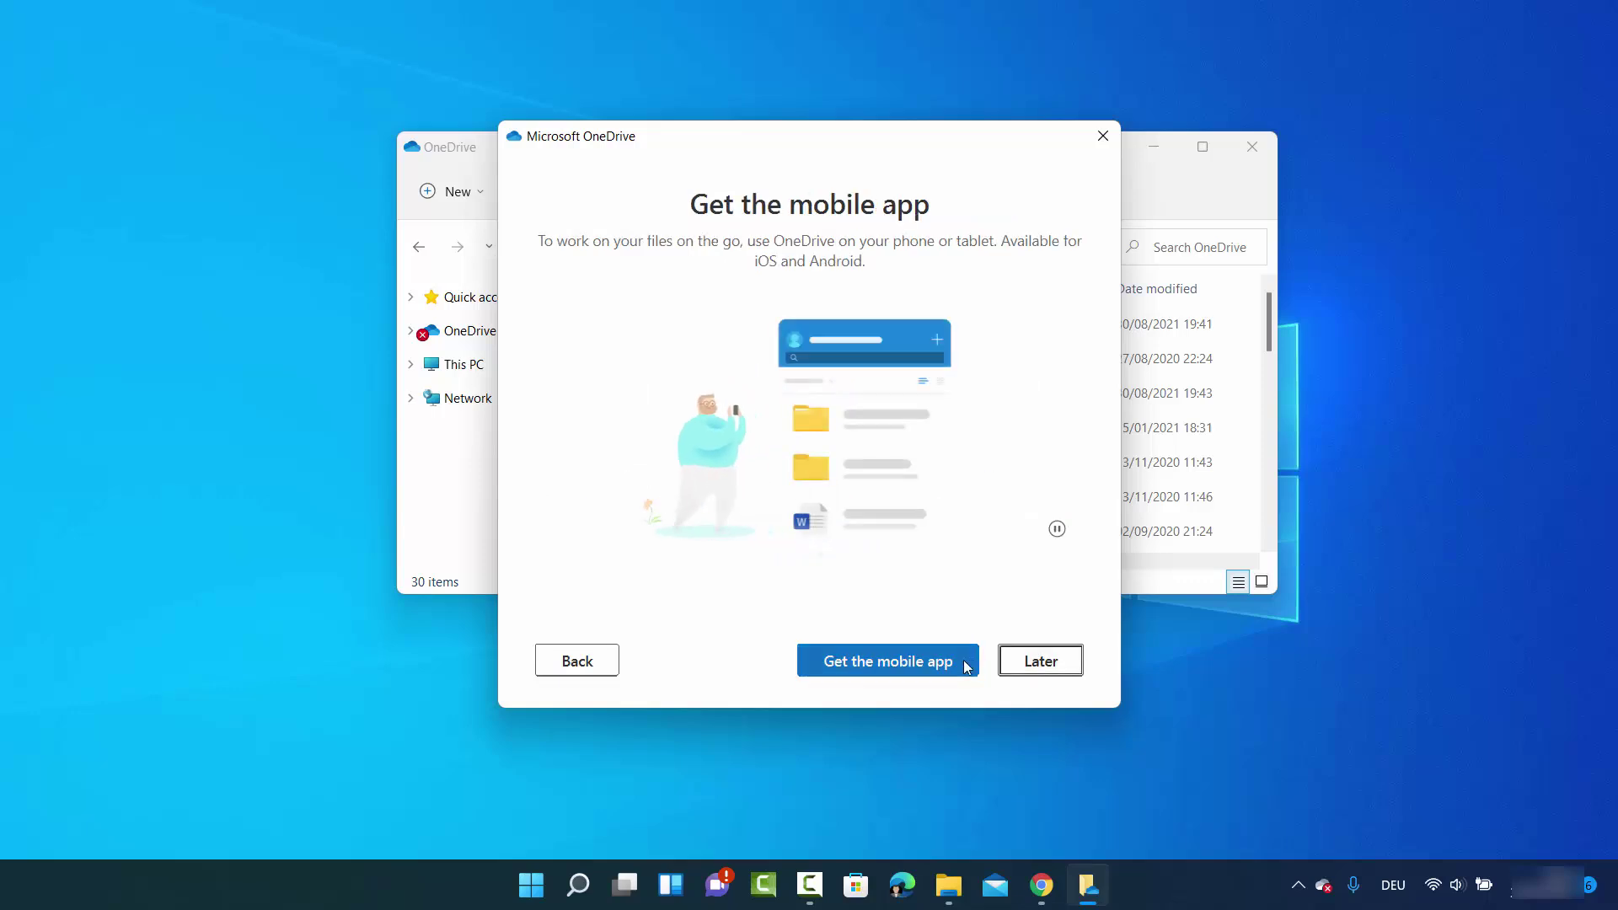
{"action": "left_click", "coordinate": [1035, 664]}
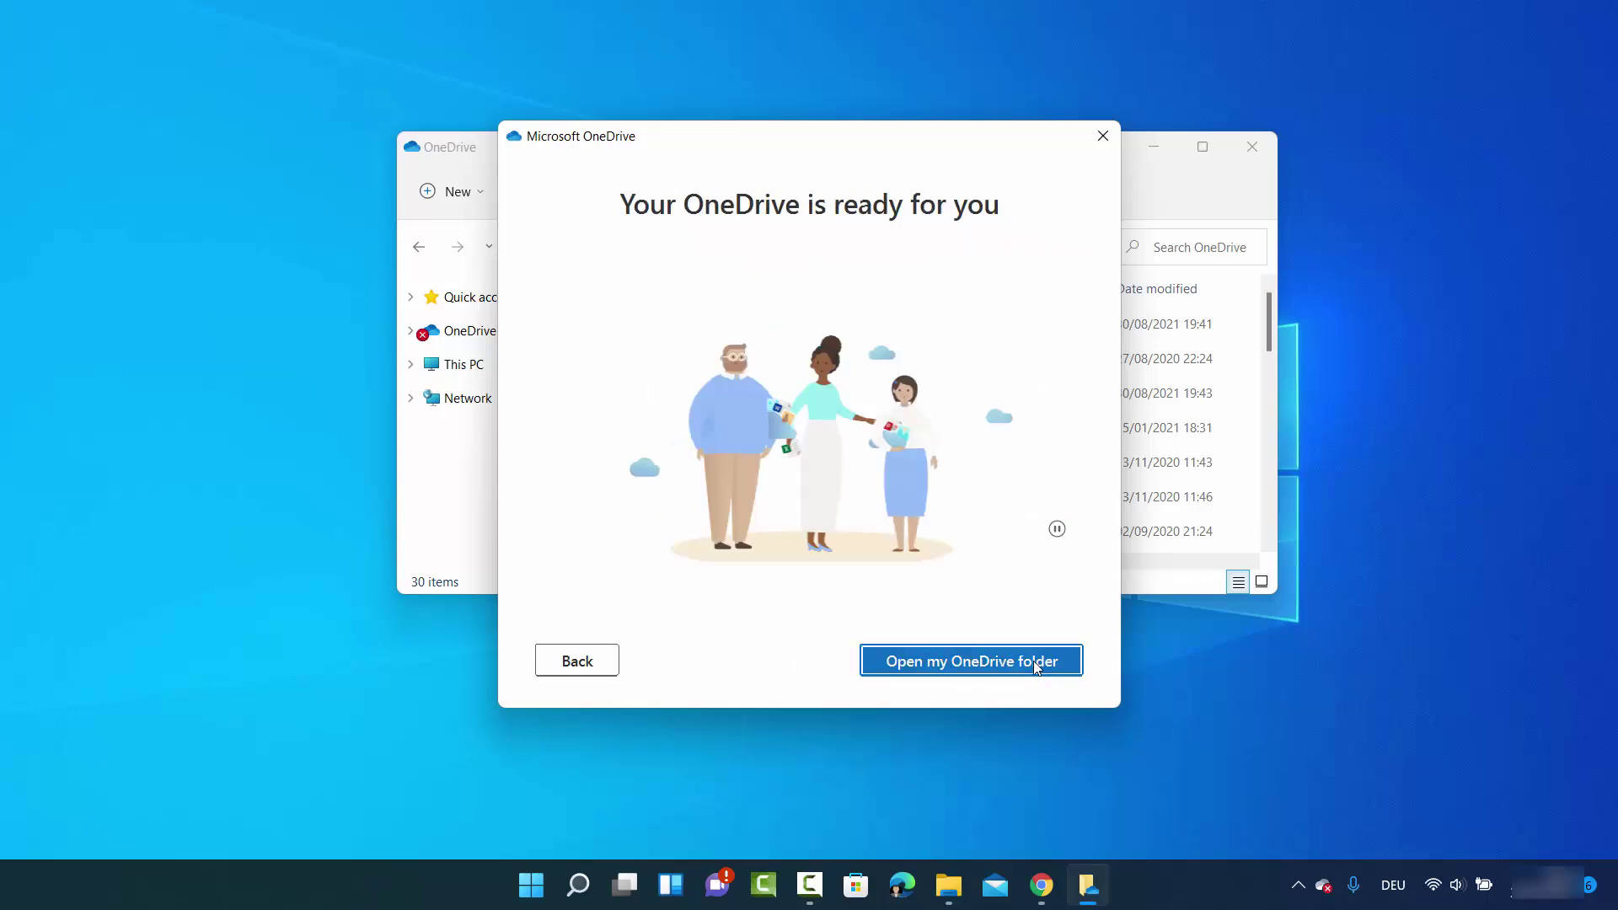
{"action": "left_click", "coordinate": [937, 666]}
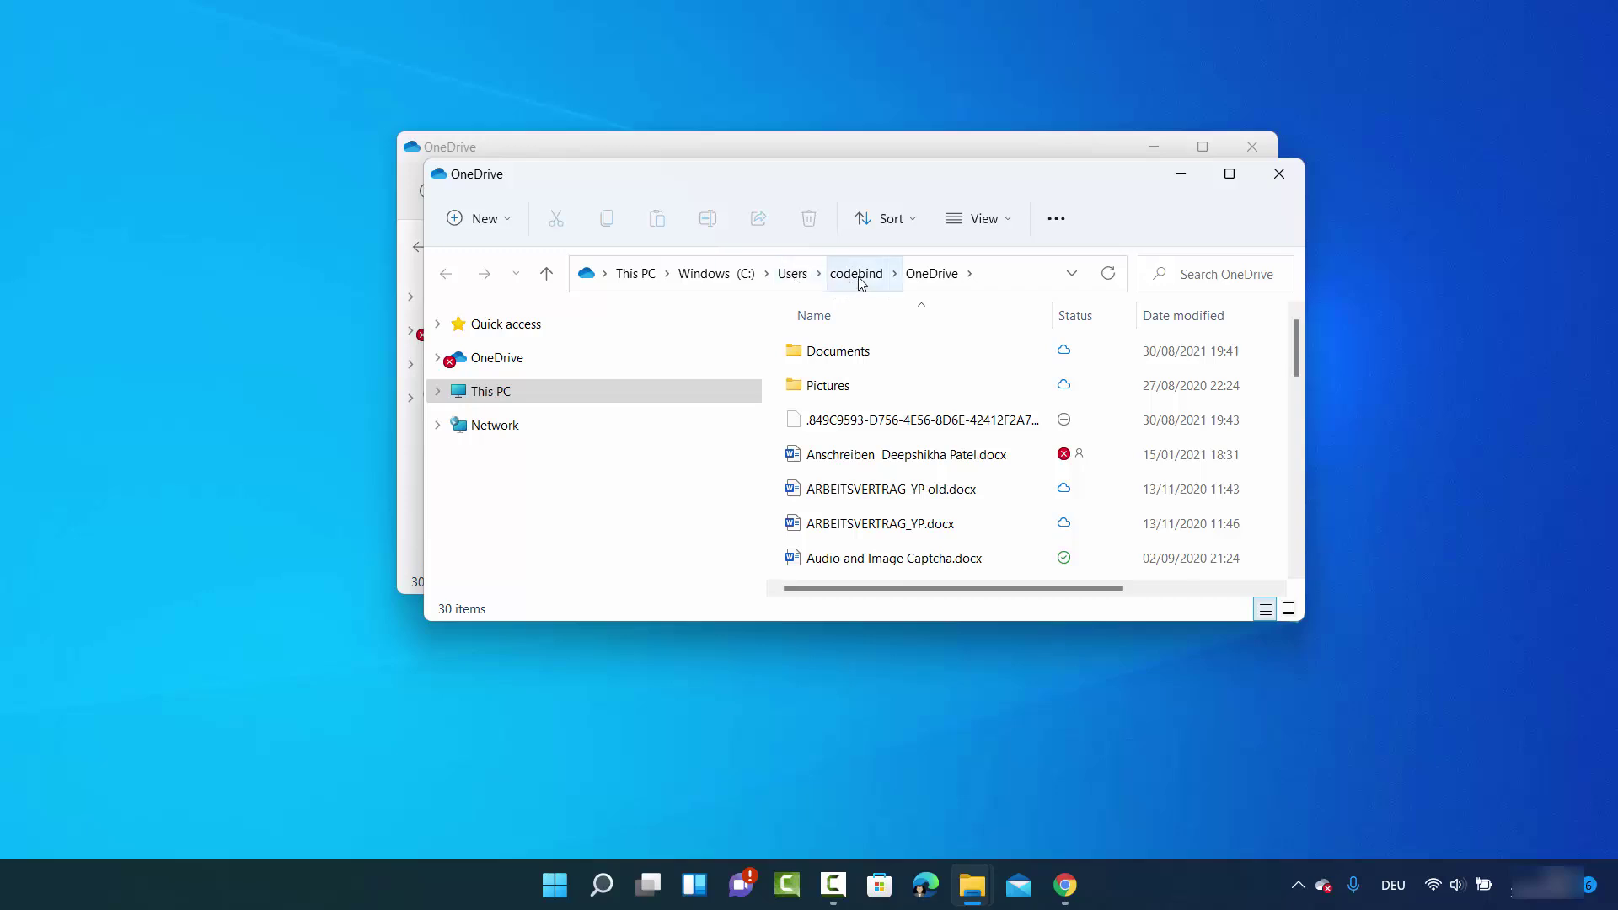
{"action": "left_click", "coordinate": [1008, 275]}
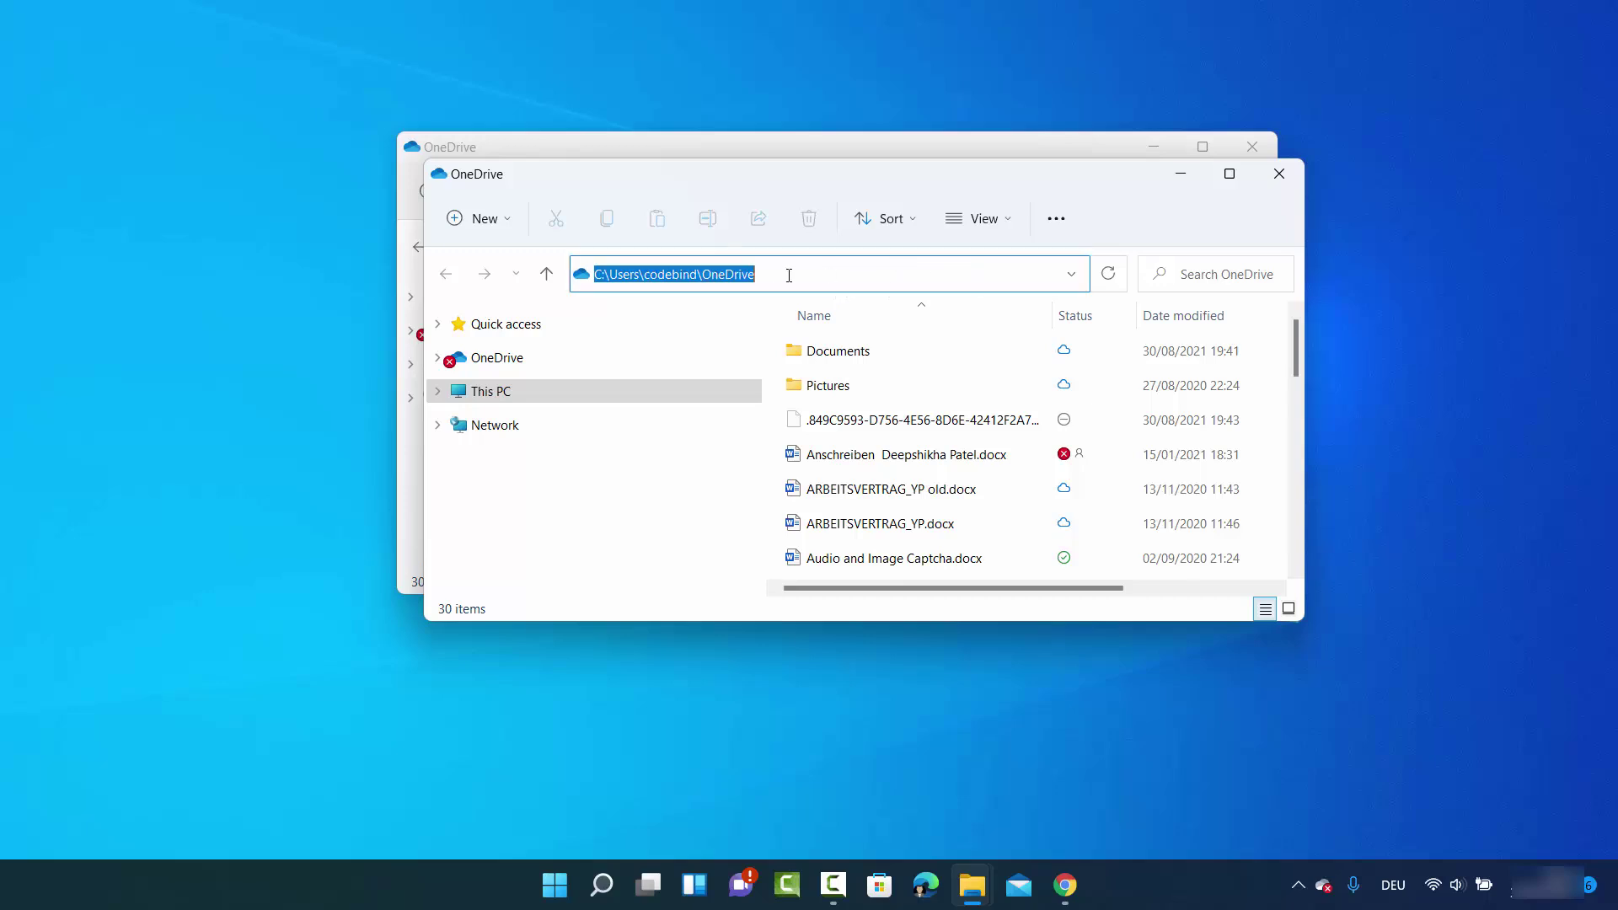
{"action": "double_click", "coordinate": [682, 275]}
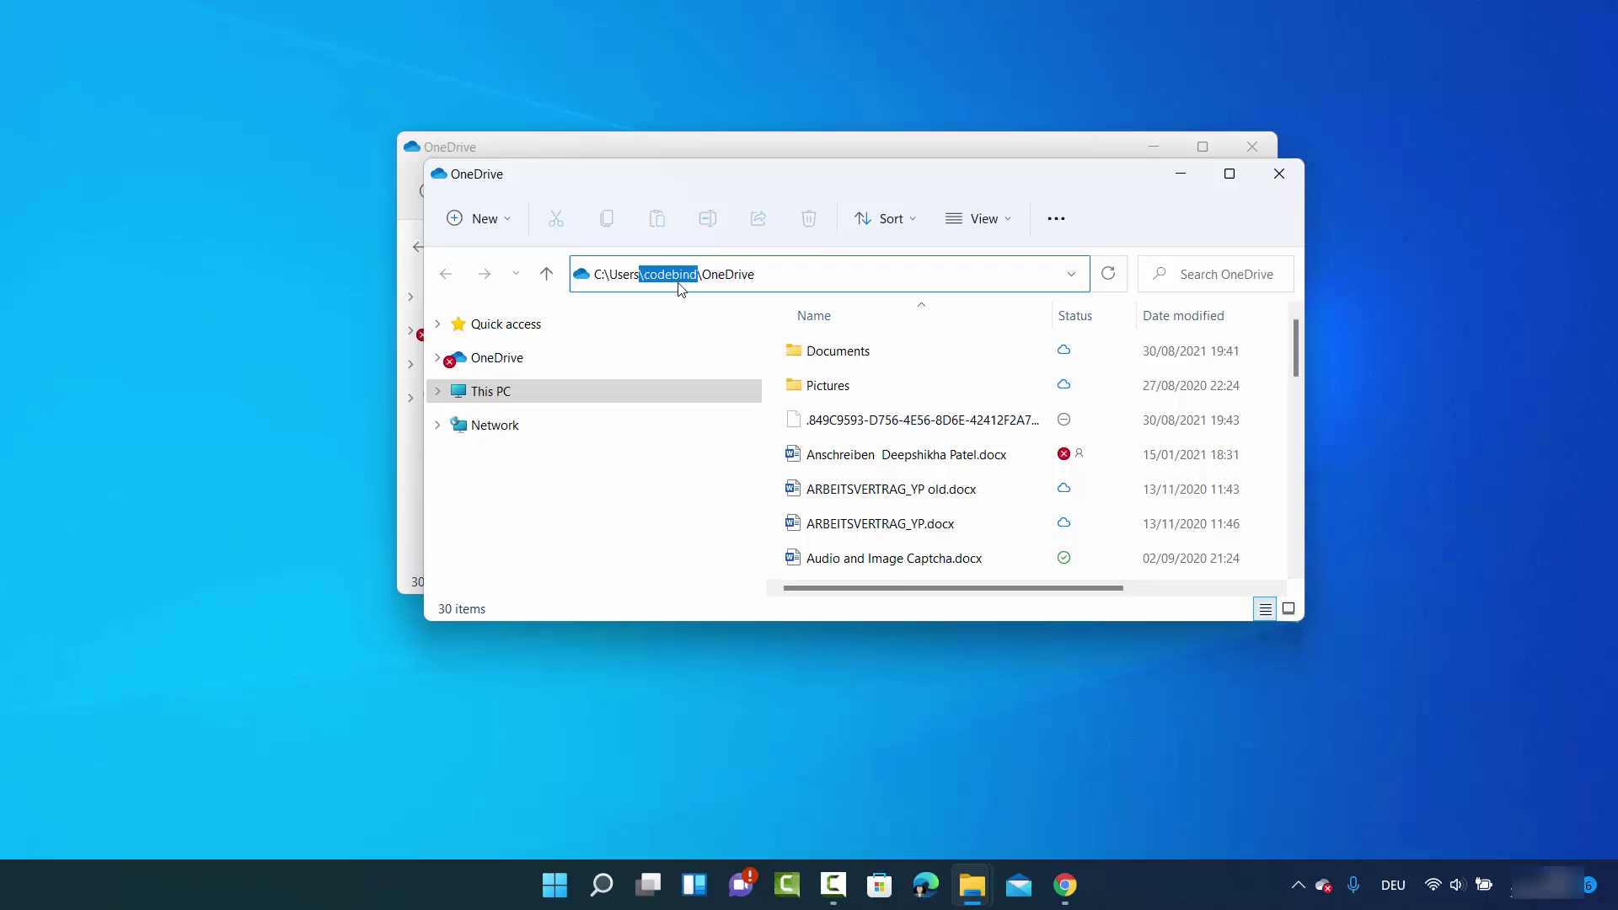
{"action": "left_click", "coordinate": [694, 537]}
{"action": "left_click", "coordinate": [960, 761]}
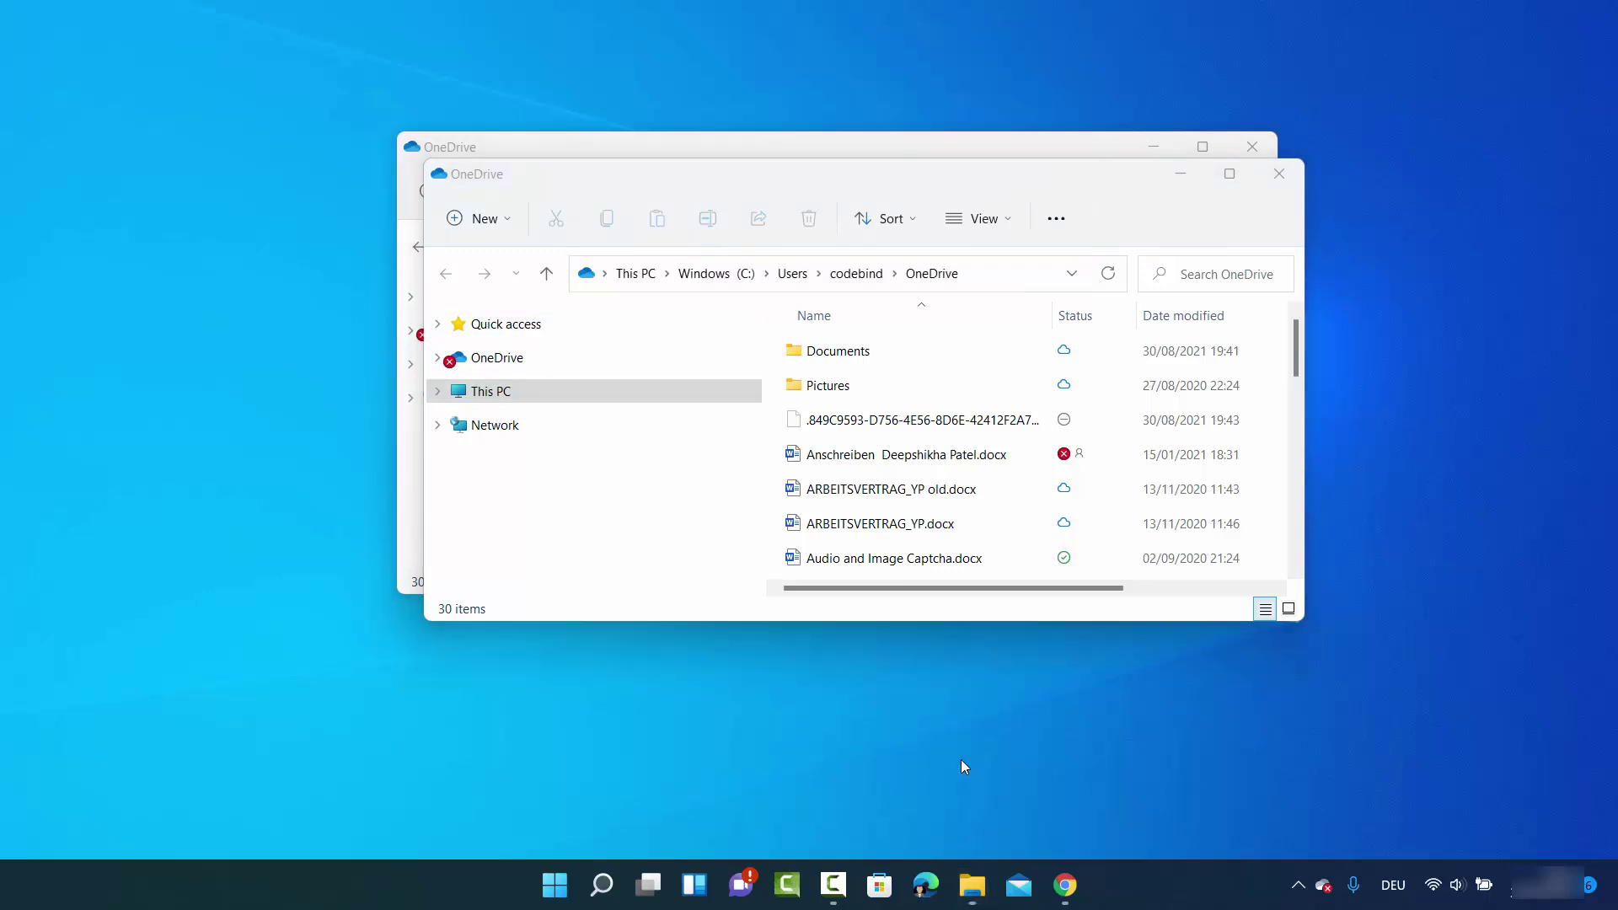